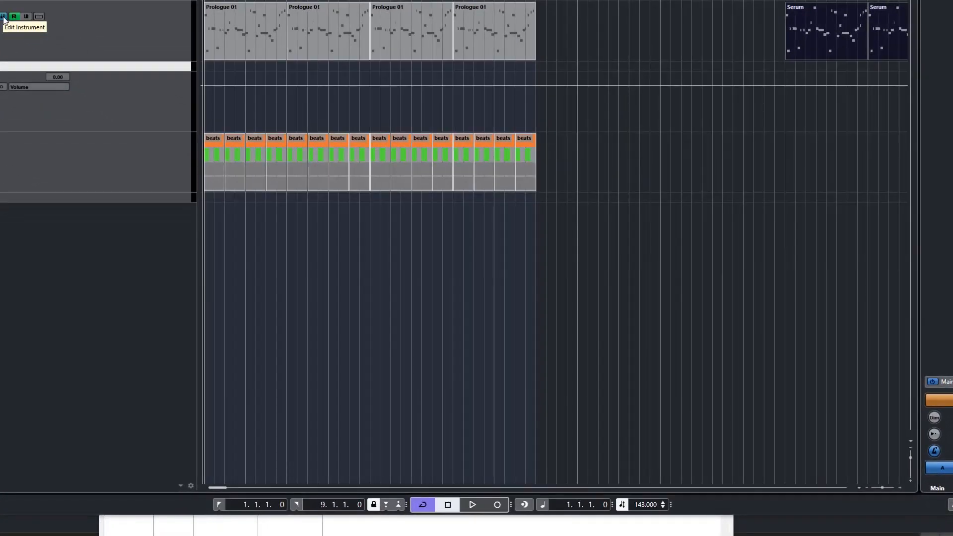
Step: Open the Serum track's instrument editor and move the Serum plug-in windows clear of the arrangement
click(4, 17)
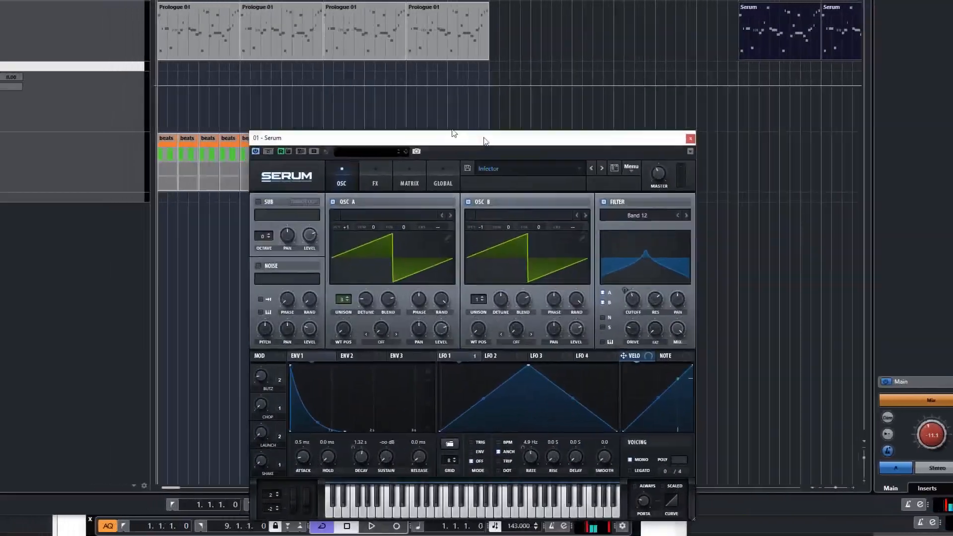
drag(484, 141, 369, 83)
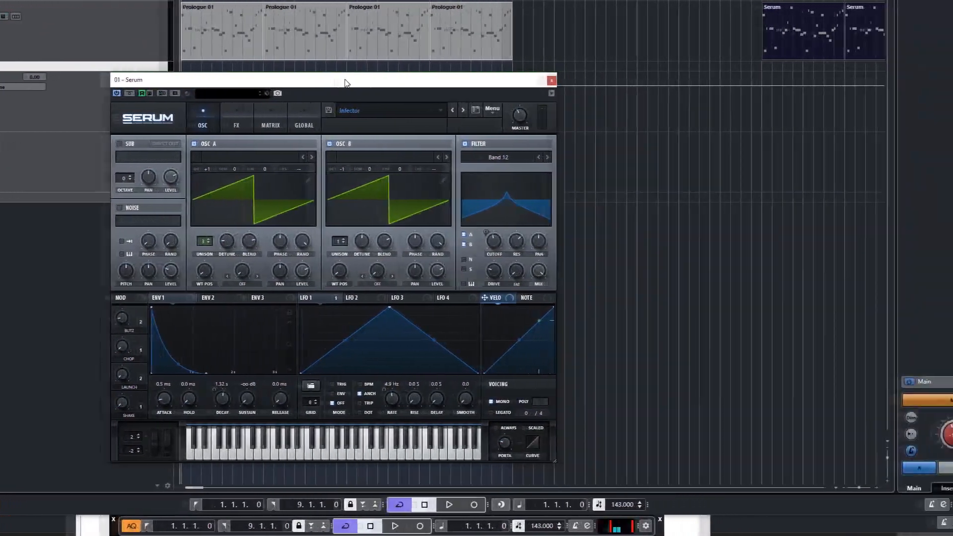
drag(346, 83, 520, 79)
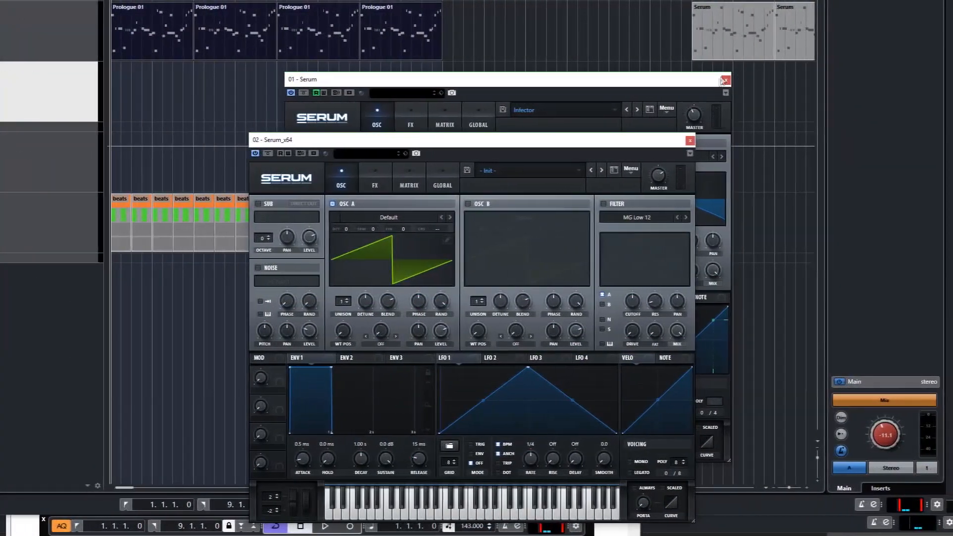
drag(654, 82, 952, 72)
drag(709, 75, 901, 79)
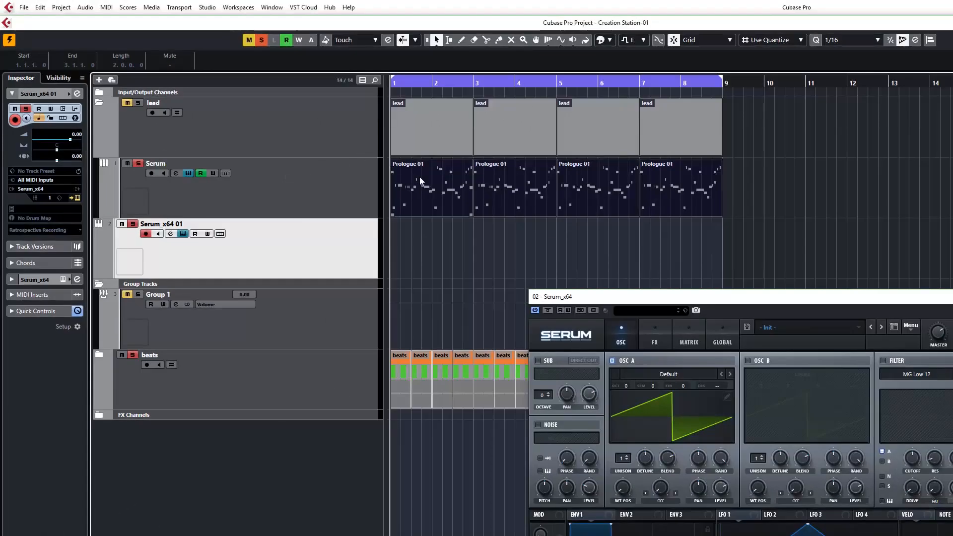
Step: Open the first Prologue 01 part in the key editor and set the quantize grid to 1/32
click(181, 25)
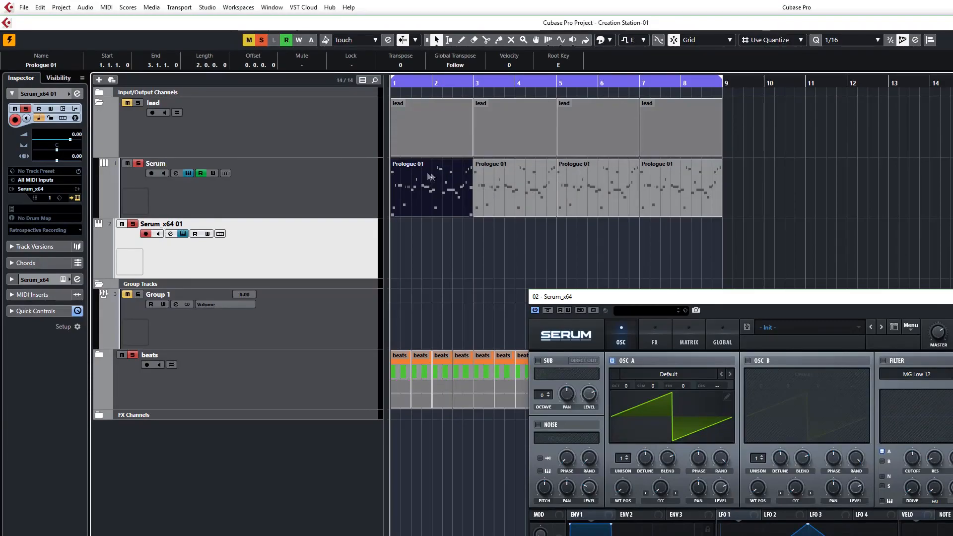
double_click(420, 180)
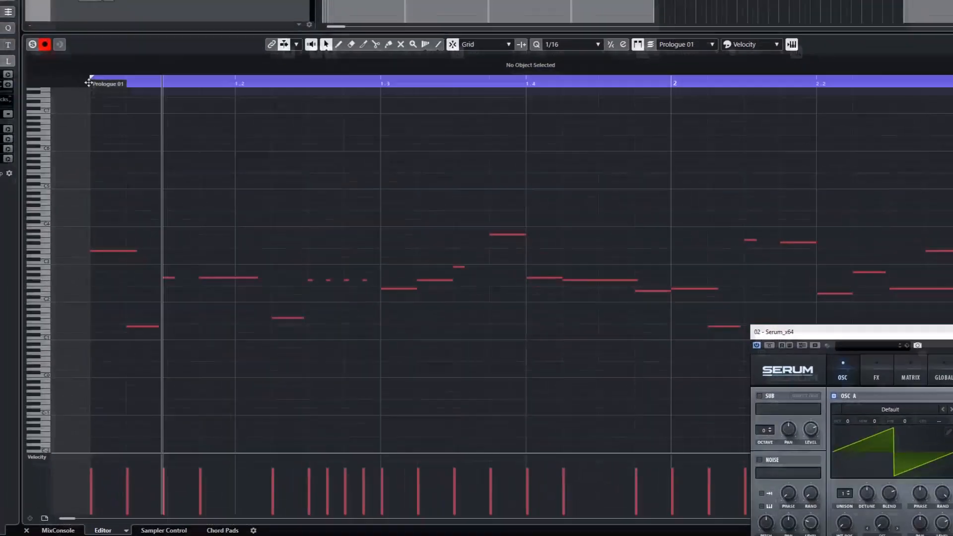
drag(89, 83, 86, 100)
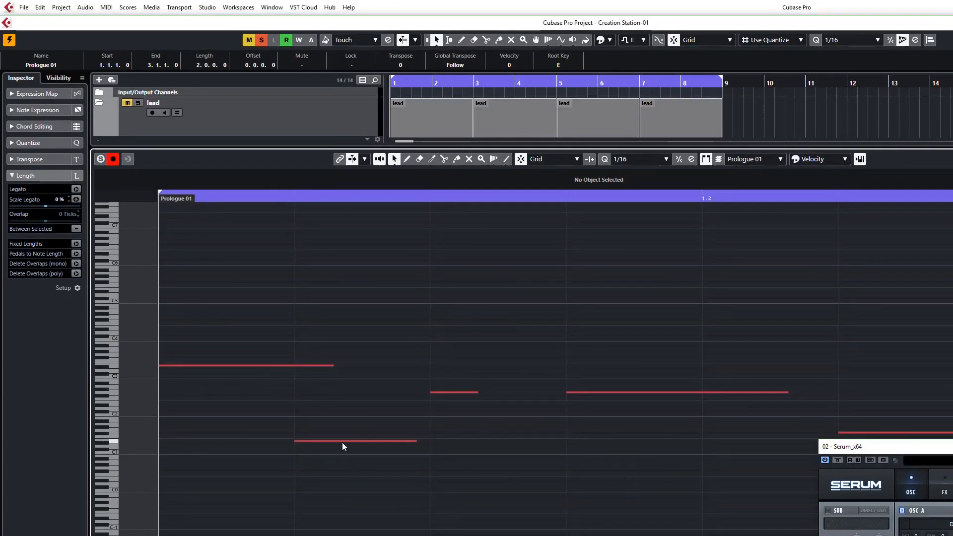
drag(511, 196, 487, 171)
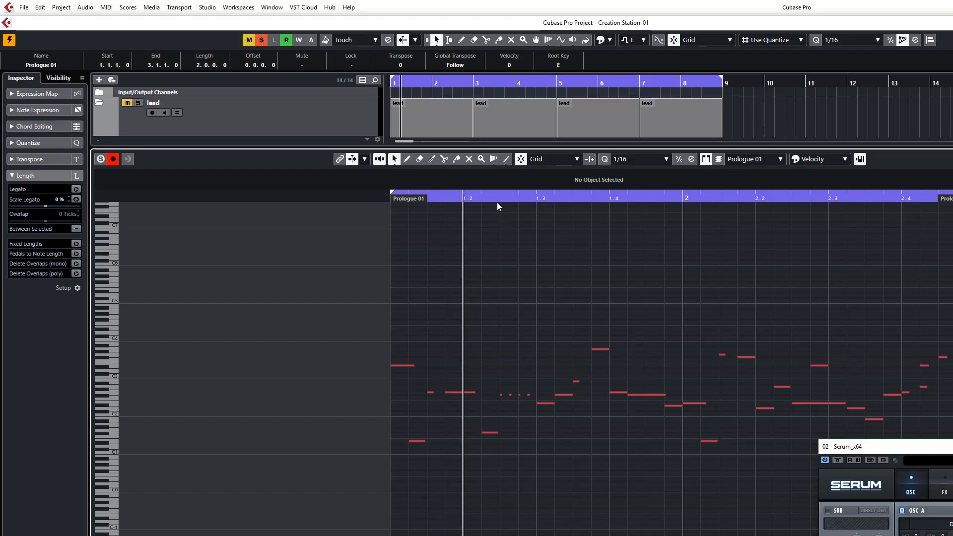
ctrl+scroll(498, 206, up, 3)
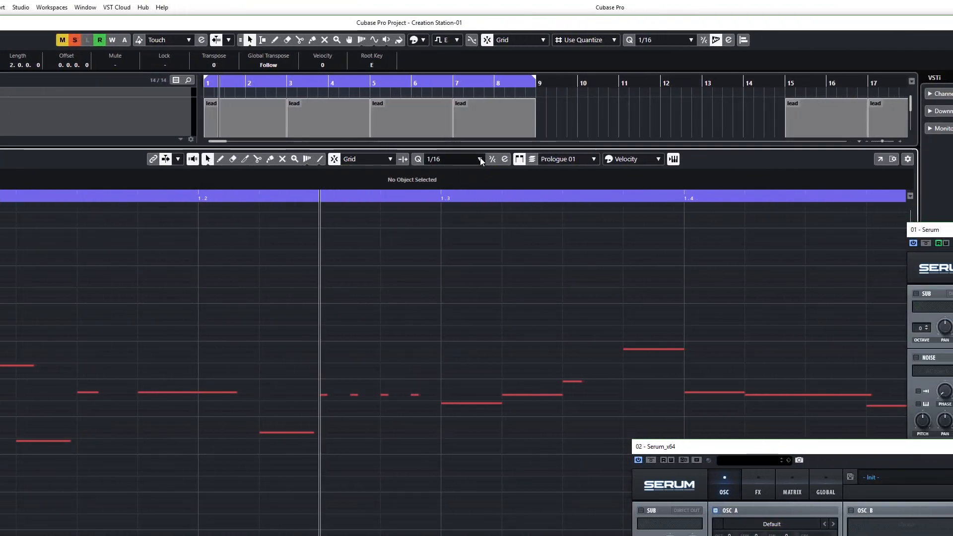
click(480, 158)
click(457, 227)
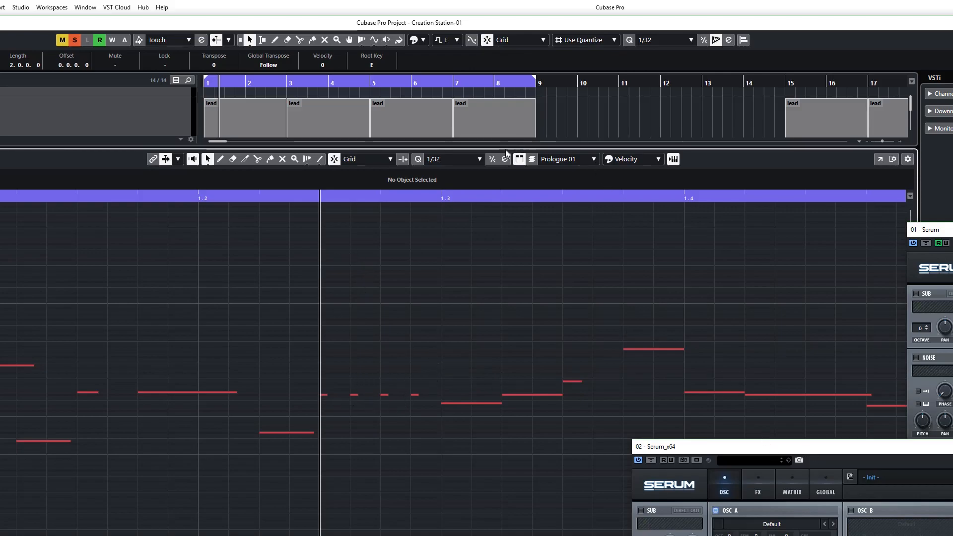
Step: Enlarge the arrangement area and move the four Prologue 01 parts from the Serum track to the Serum_x64 01 track
drag(564, 148, 515, 376)
drag(425, 377, 426, 374)
drag(503, 204, 154, 185)
drag(131, 189, 130, 243)
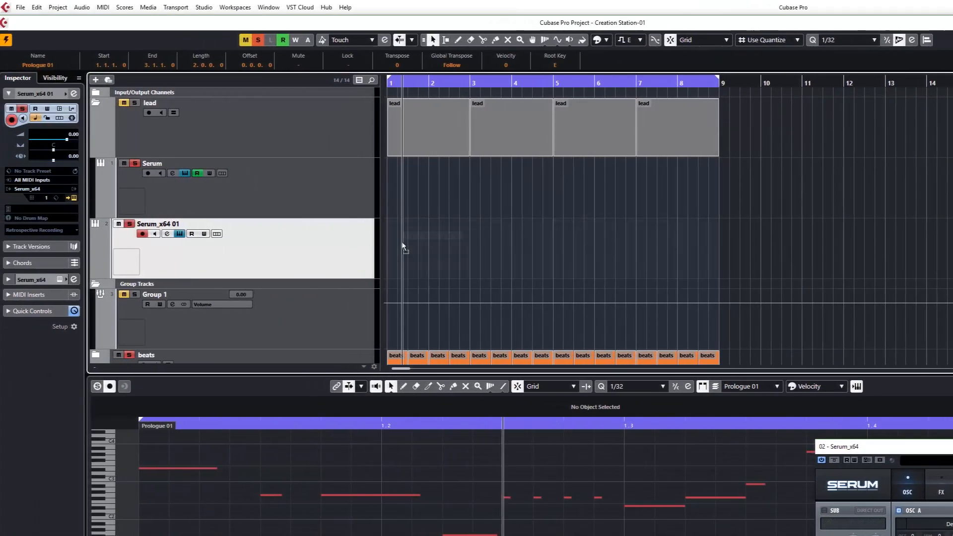
drag(402, 245, 403, 245)
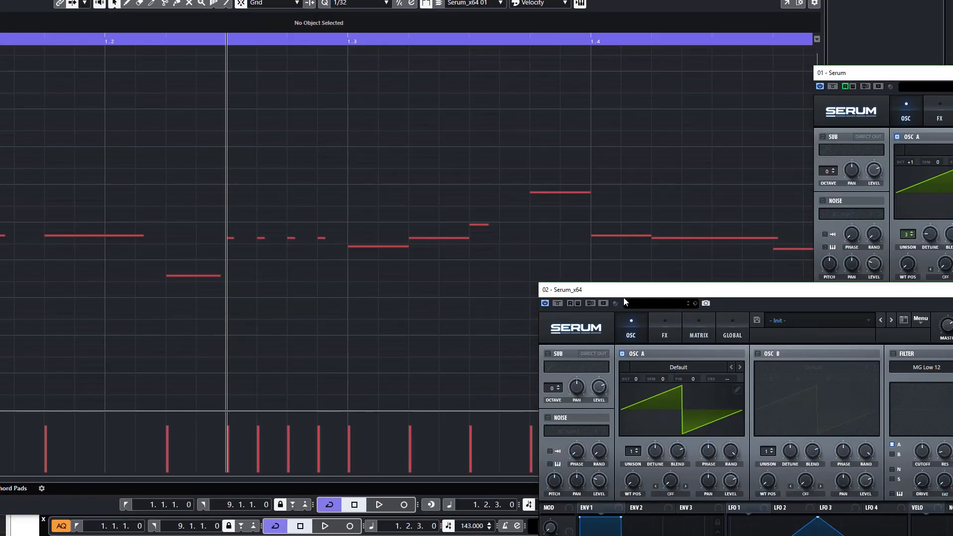
Step: Bring the full Serum_x64 plug-in window into view and enable Mono voicing
drag(717, 346, 935, 288)
drag(801, 477, 795, 478)
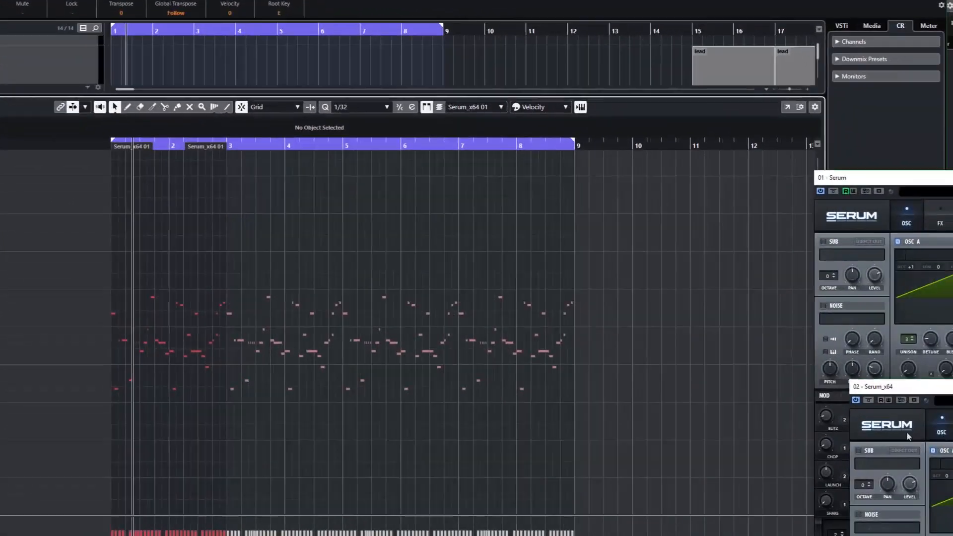
drag(904, 392, 424, 15)
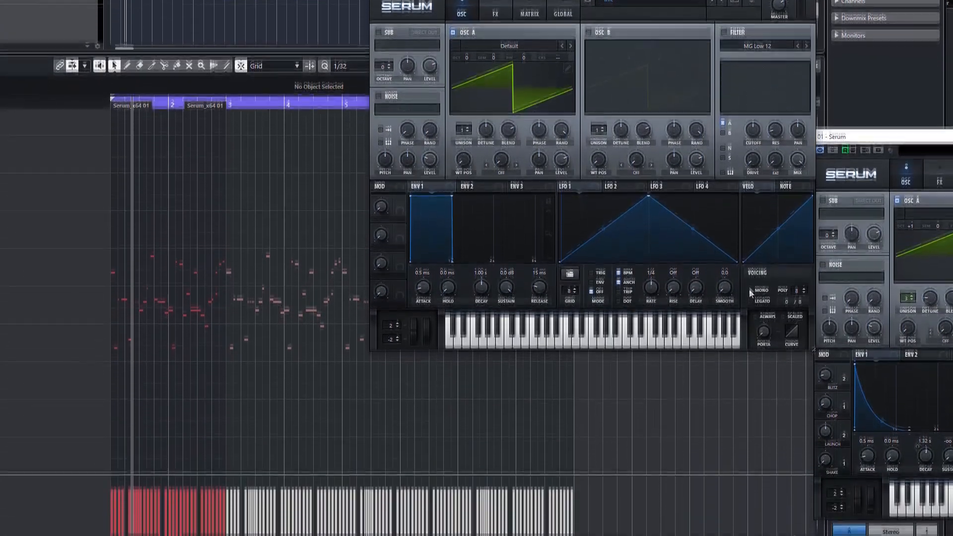
click(750, 290)
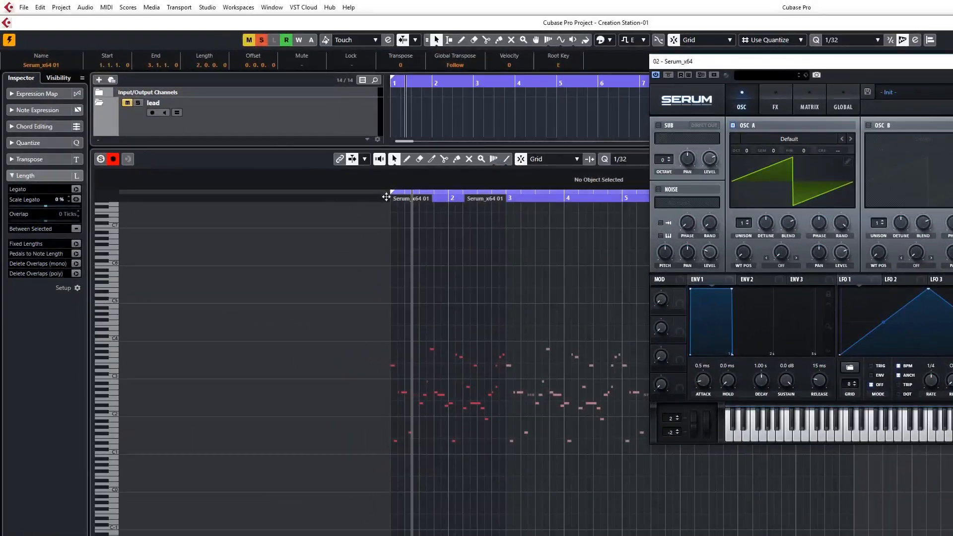
Step: Play the Serum_x64 01 part from its start to hear the Init patch, keeping the synth window clear of the notes
drag(111, 91, 105, 108)
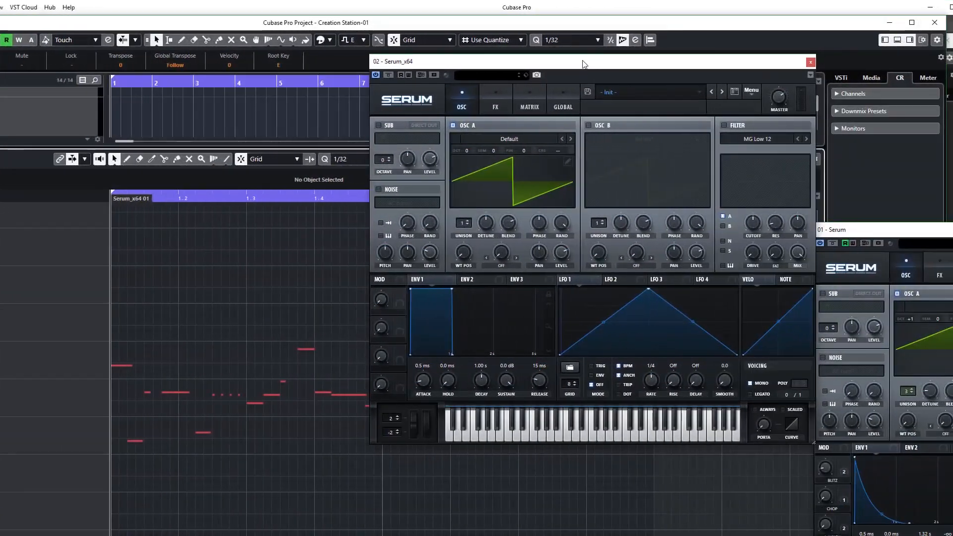
drag(865, 62, 405, 473)
key(space)
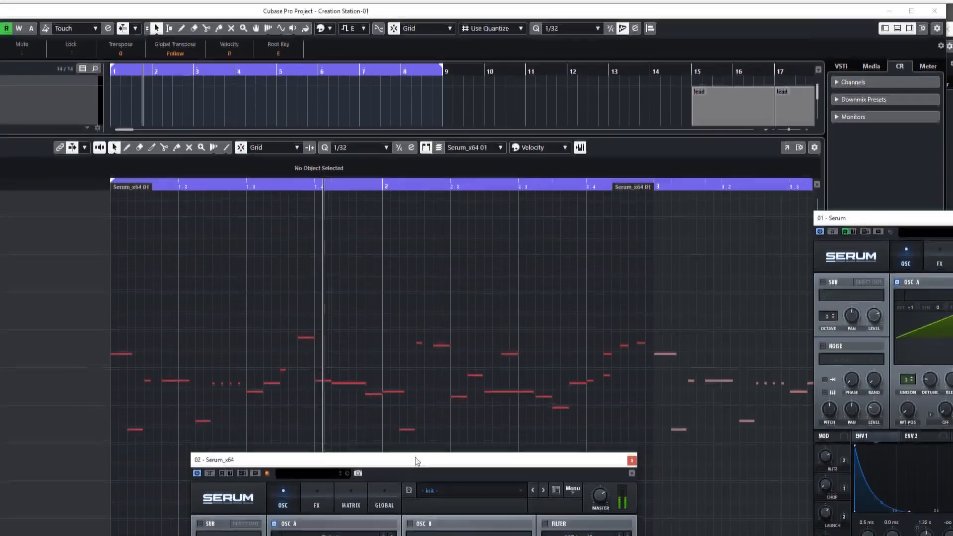
drag(416, 461, 364, 13)
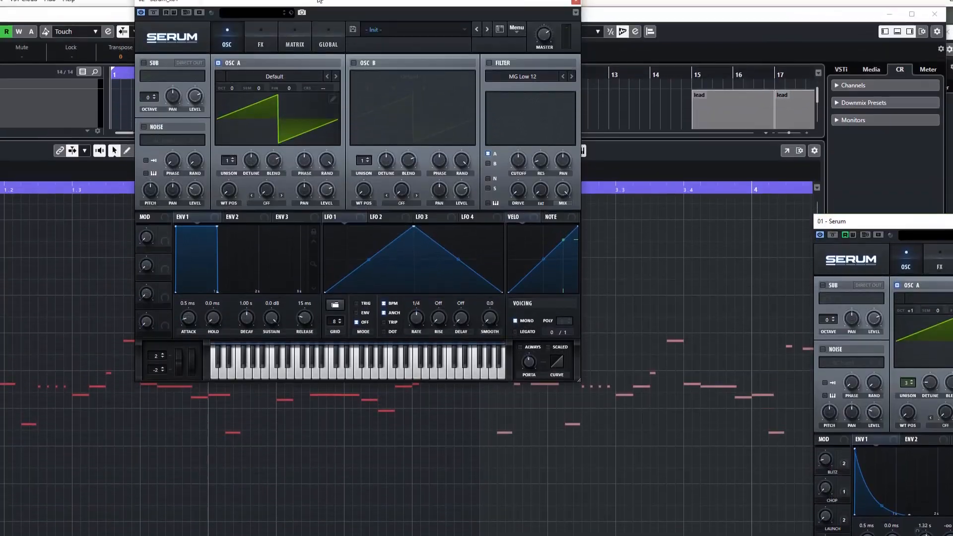
drag(319, 1, 660, 169)
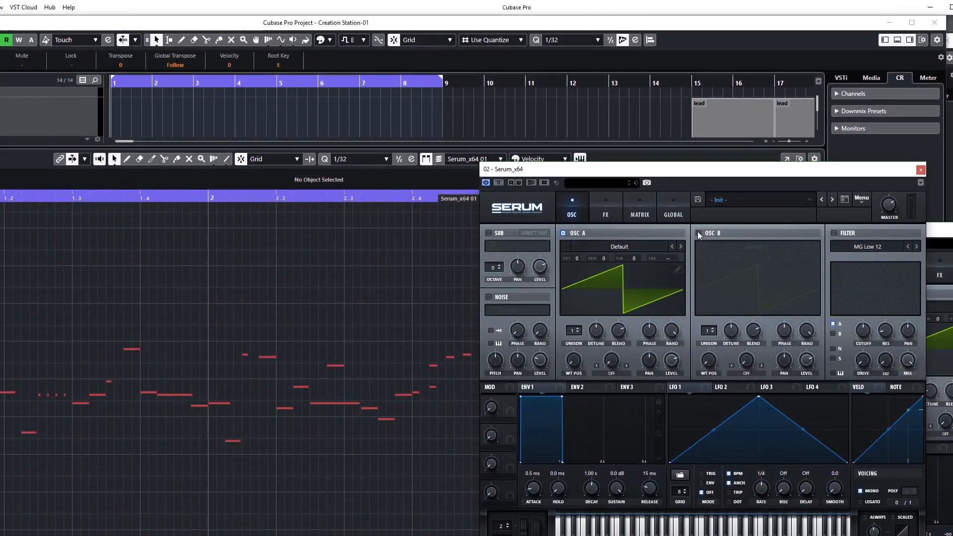
Step: Enable oscillator B and set oscillator A's unison to 3 voices
click(699, 221)
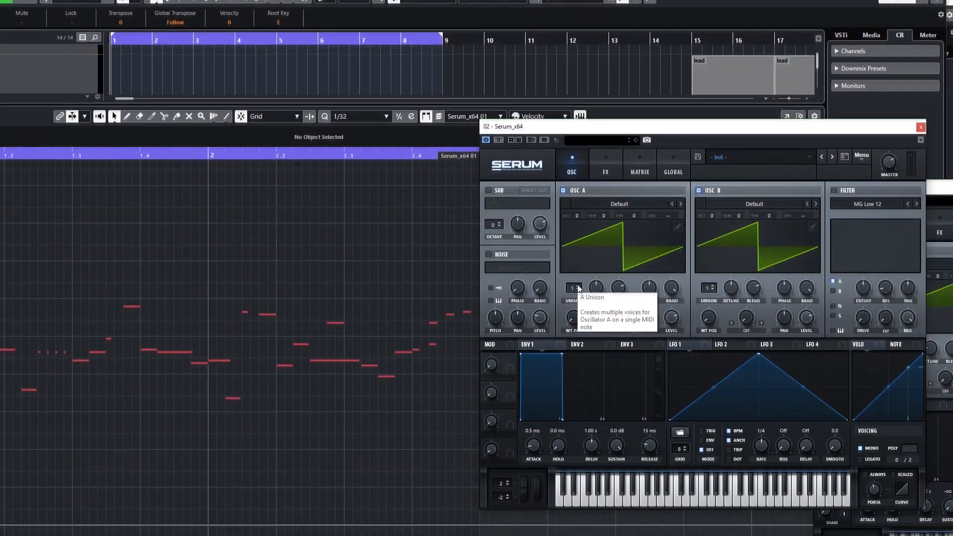
click(578, 329)
click(578, 277)
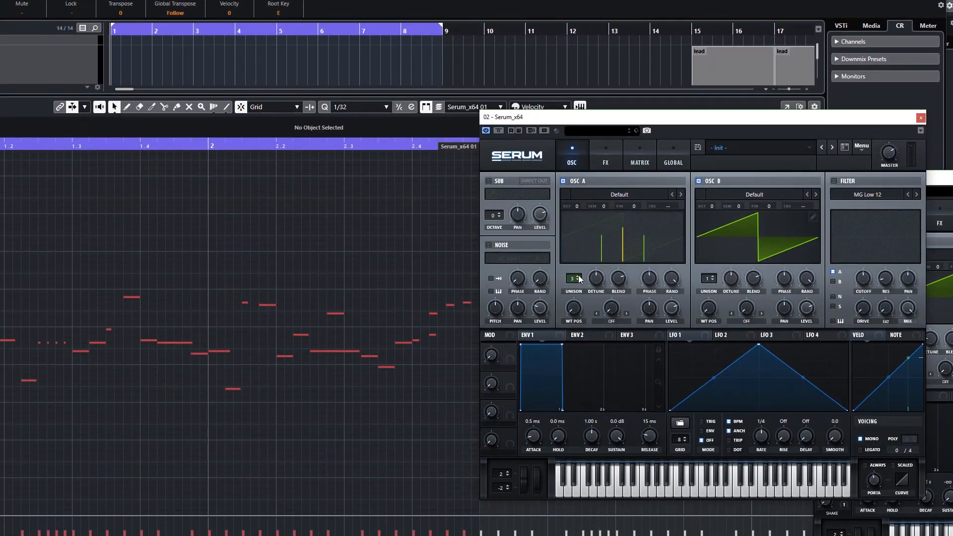
Step: Lower oscillator A's unison detune while listening to the part
drag(597, 282, 598, 279)
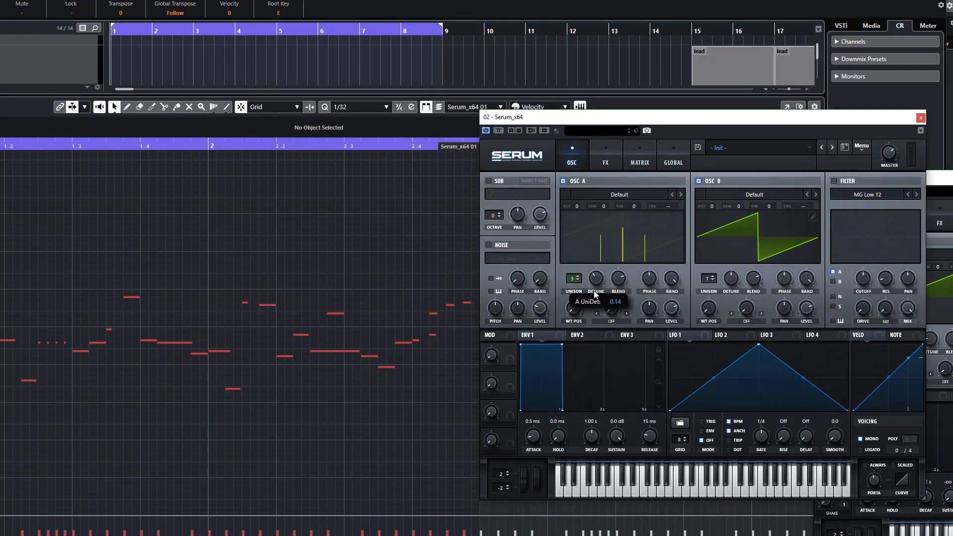
key(space)
mouse_move(596, 279)
mouse_down()
mouse_move(600, 306)
mouse_move(598, 297)
mouse_up()
key(space)
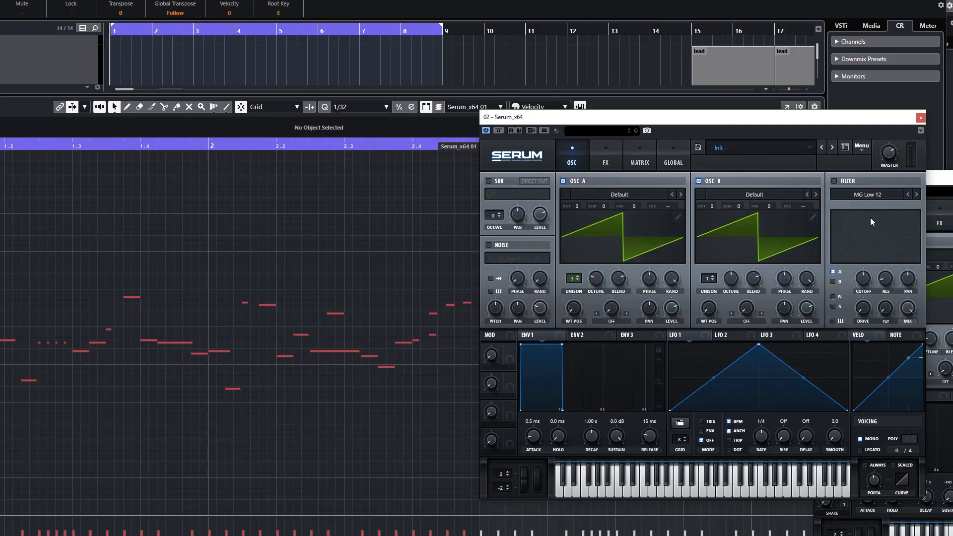
Step: Enable the filter and change its type to BP 12 from the Multi filters
drag(830, 117, 544, 62)
click(550, 126)
click(605, 138)
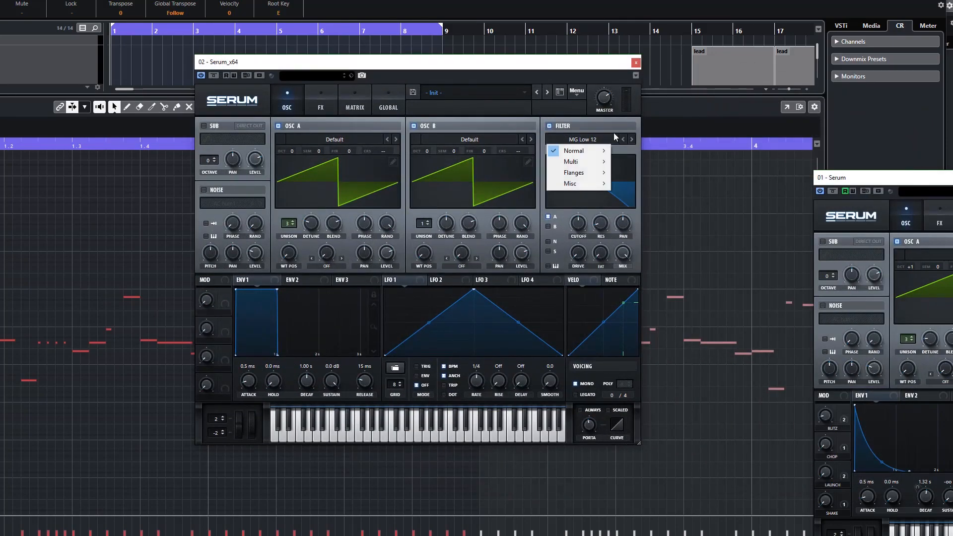
mouse_move(593, 165)
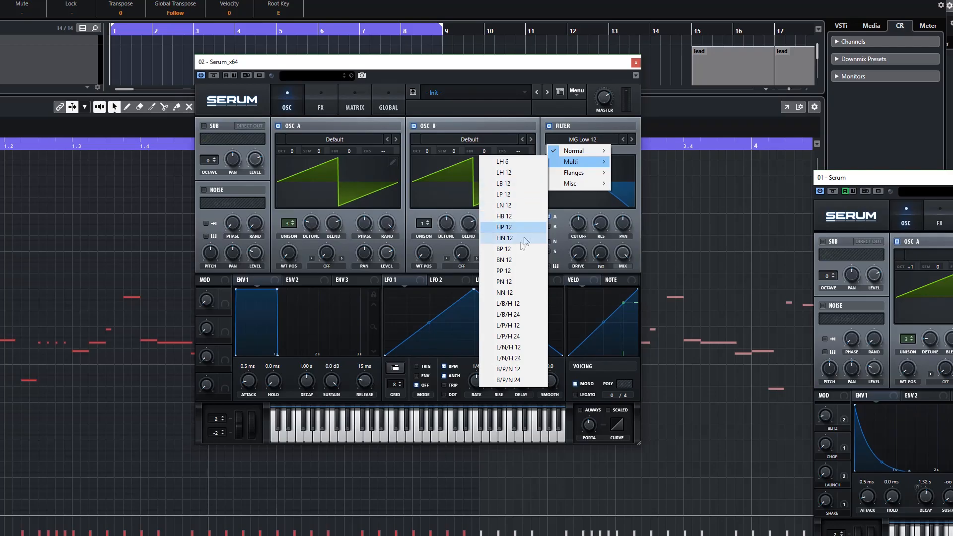
click(517, 249)
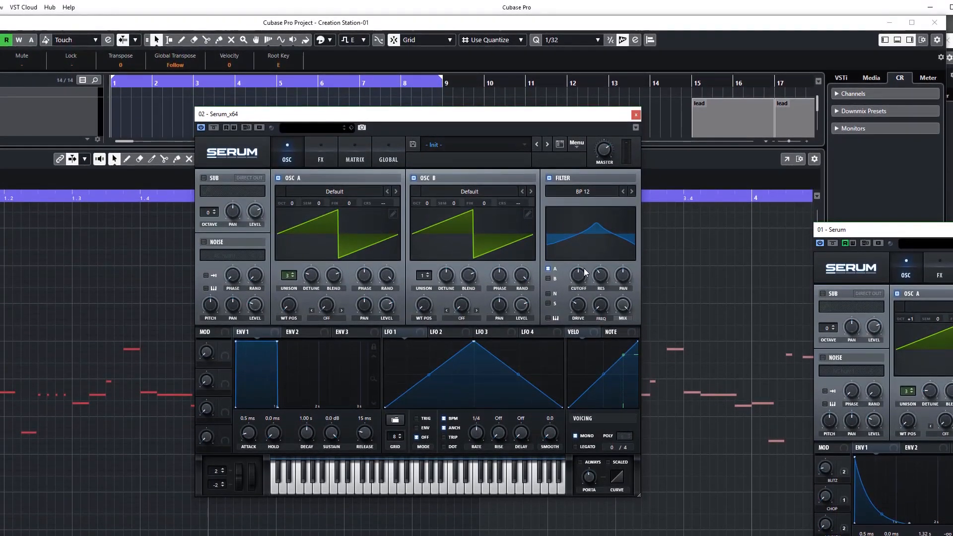
Step: Lower the filter cutoff during playback and route oscillator B through the filter as well
key(space)
drag(582, 220, 579, 240)
mouse_move(578, 292)
mouse_down()
mouse_move(571, 252)
mouse_move(574, 303)
mouse_move(568, 235)
mouse_move(586, 297)
mouse_up()
key(space)
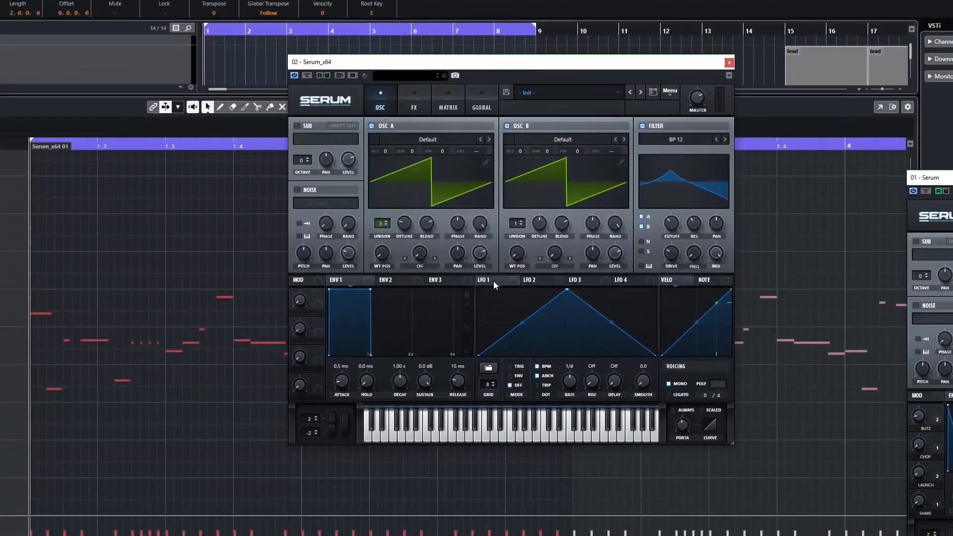
Step: Assign LFO 1 to the filter cutoff and, with BPM sync off, lower its rate to 0.01 Hz during playback
drag(494, 281, 671, 222)
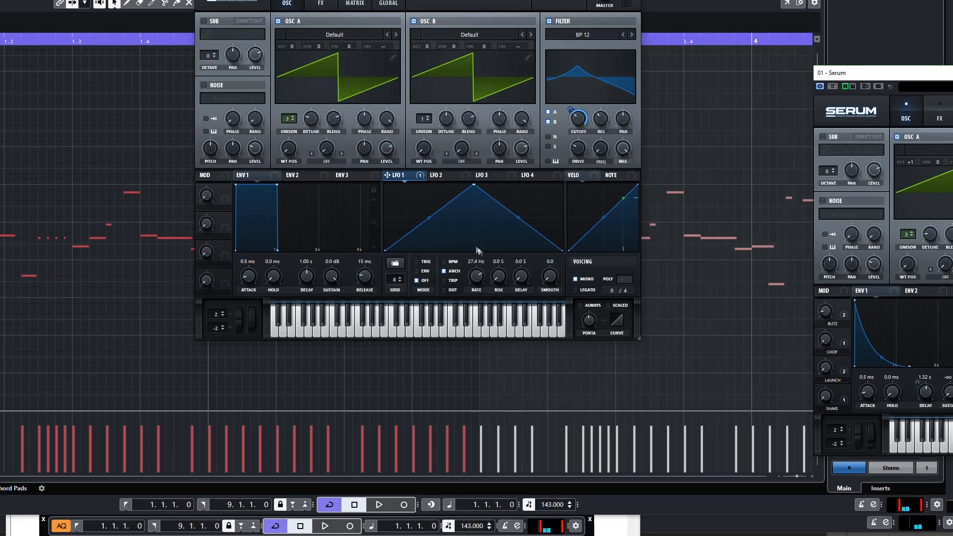
key(space)
drag(468, 282, 461, 330)
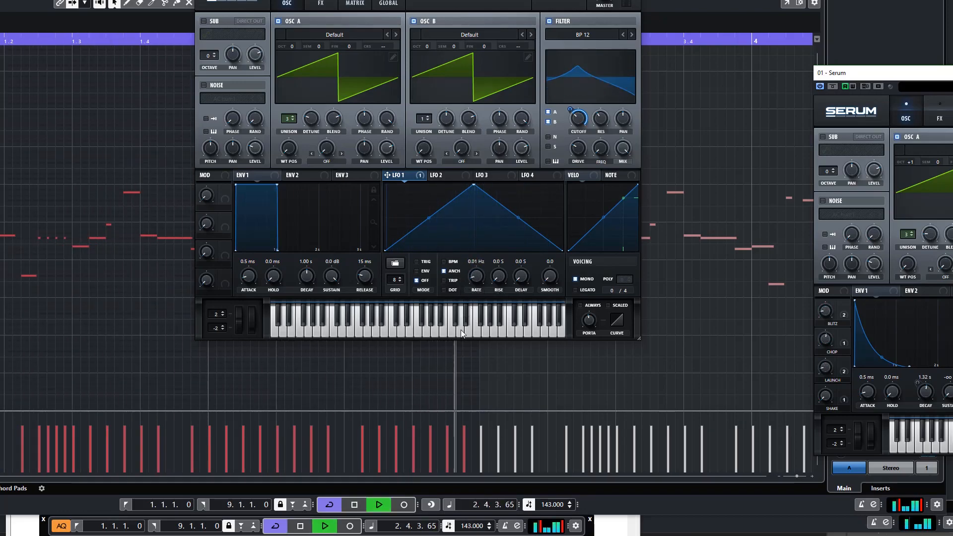
key(space)
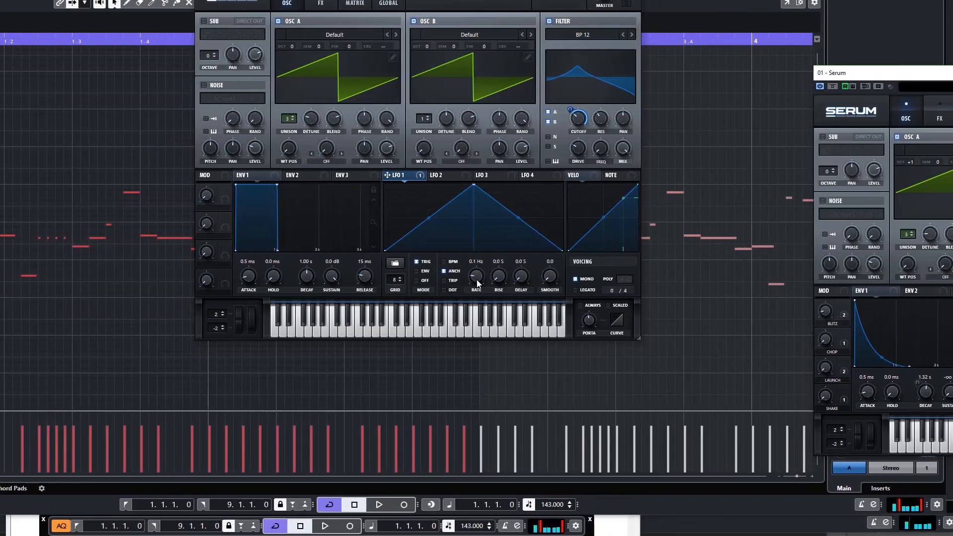
Step: Play the part with LFO 1 in Trig mode and adjust its rate to 0.000 Hz
key(space)
mouse_move(474, 257)
mouse_down()
mouse_move(475, 243)
mouse_move(475, 293)
mouse_move(469, 218)
mouse_move(464, 249)
mouse_up()
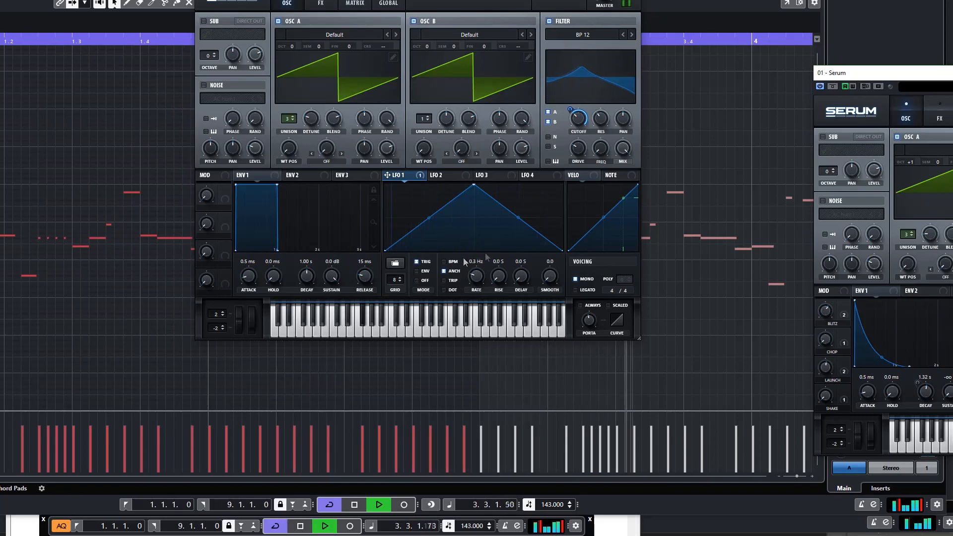
key(space)
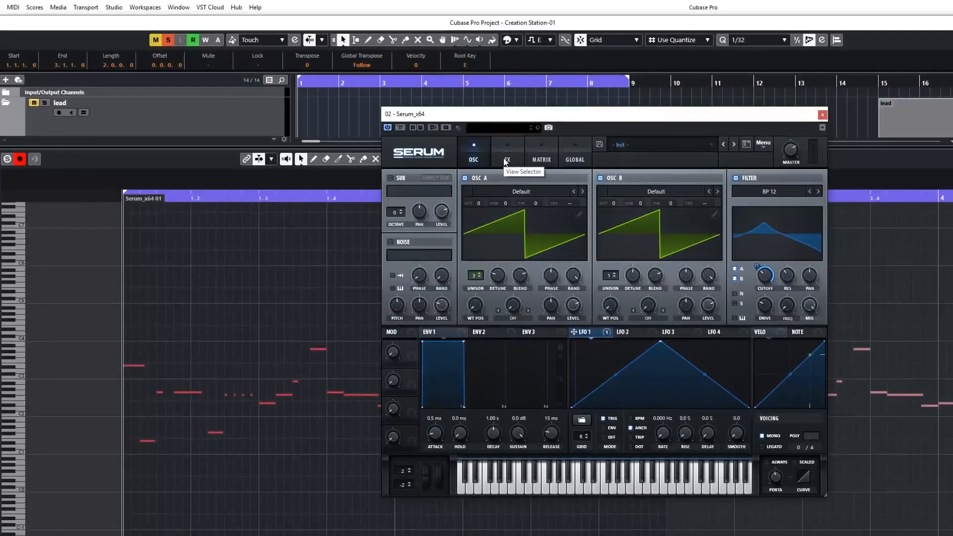
Step: Enable the Tube distortion effect and raise its drive to about 71%
click(320, 5)
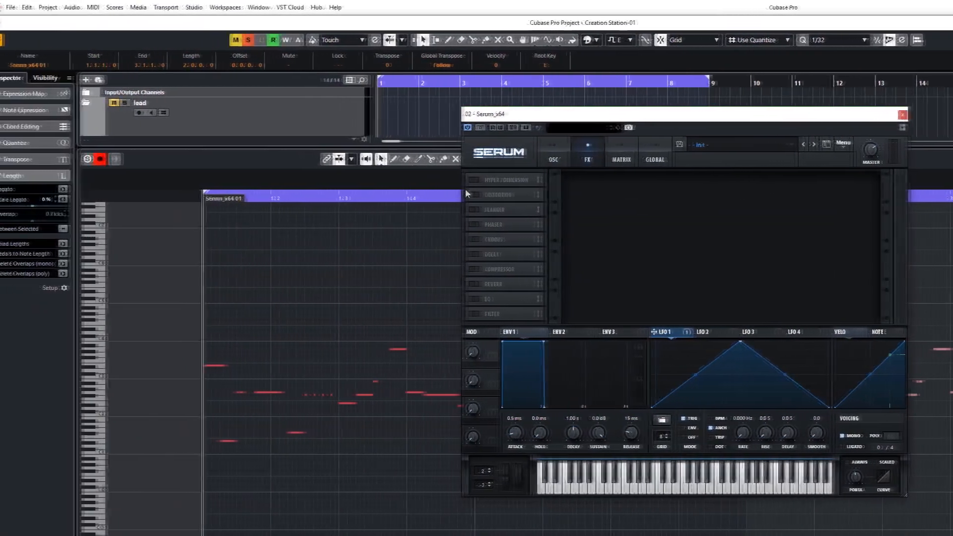
click(489, 195)
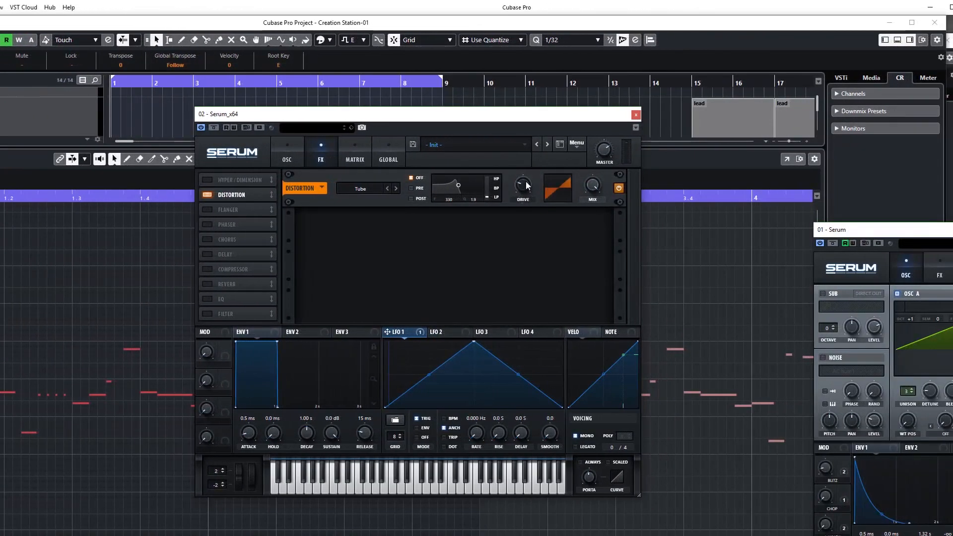
drag(741, 185, 743, 27)
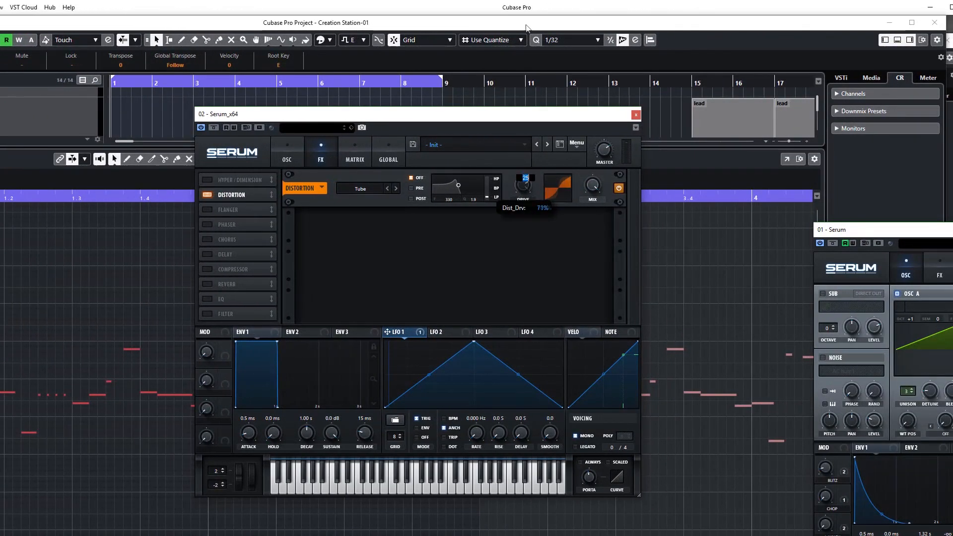
Step: Set the distortion mix to about 37% and lower the filter cutoff while the part plays
drag(592, 185, 596, 250)
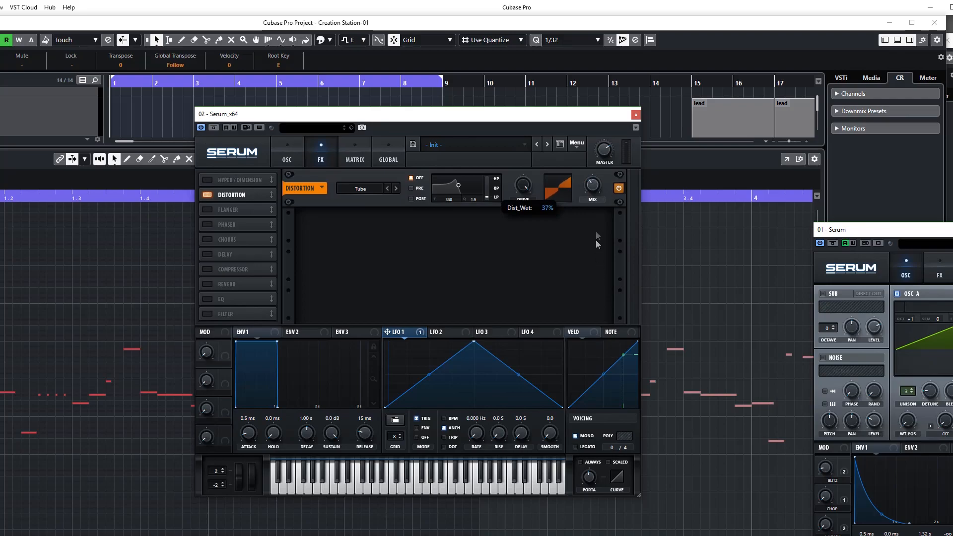
click(296, 152)
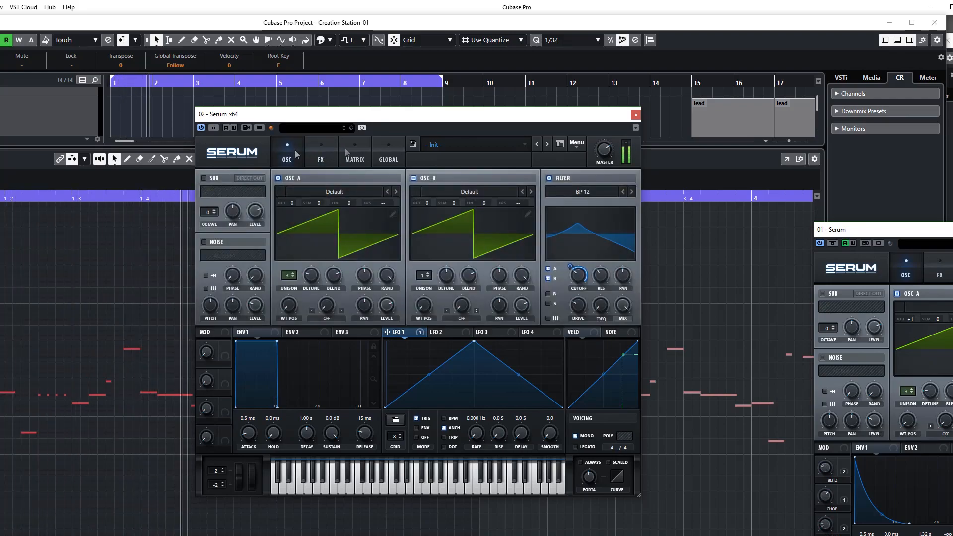
drag(566, 242, 575, 268)
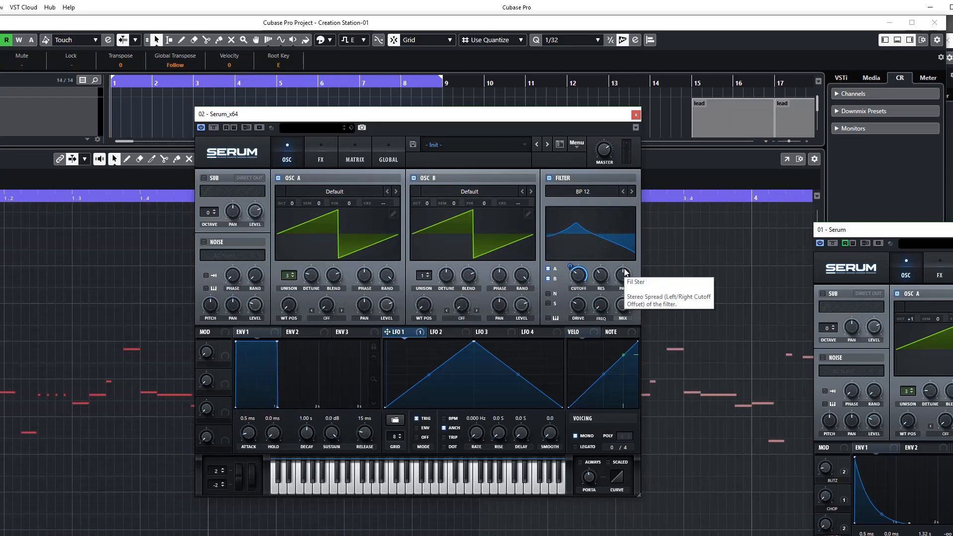
mouse_move(596, 273)
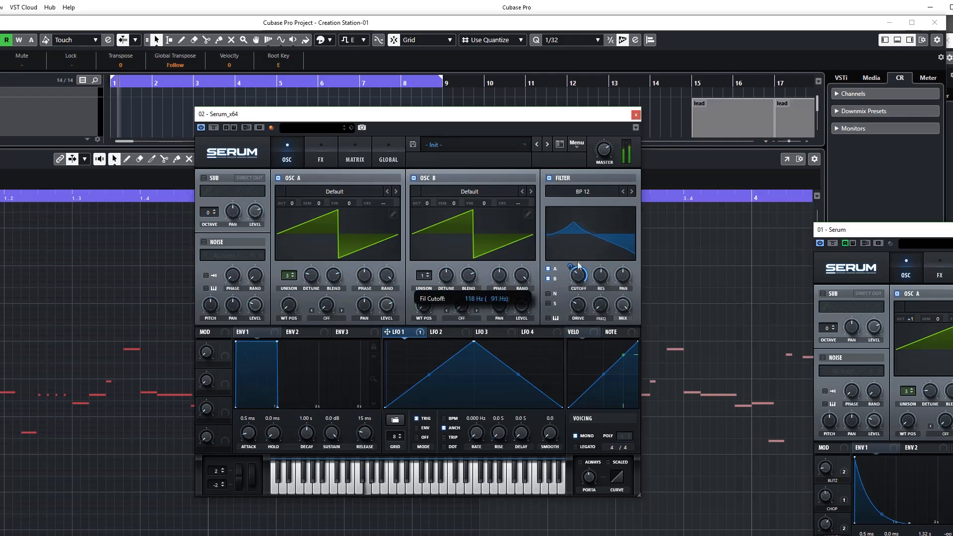
drag(580, 276, 608, 284)
key(space)
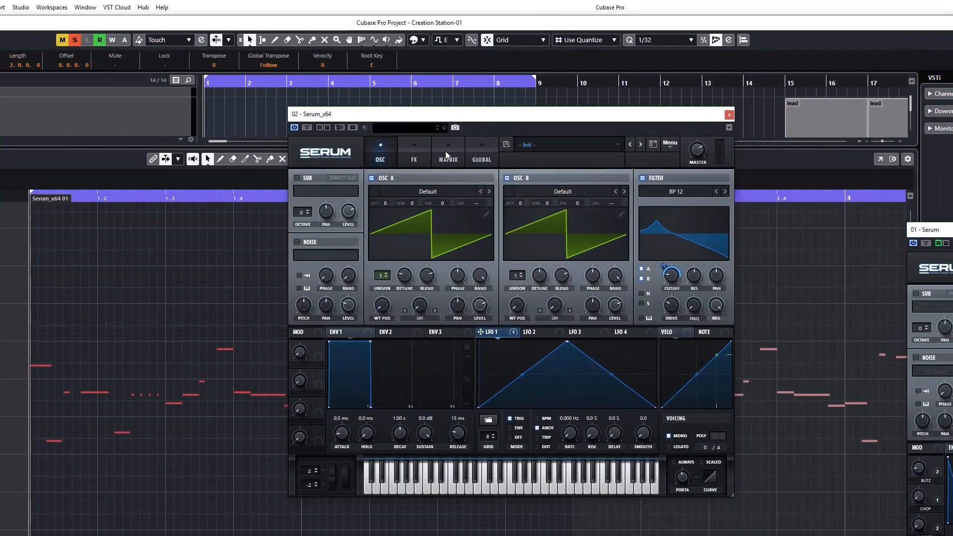
Step: Assign Macro 1 to LFO1 Rate in the modulation matrix and give it a positive amount
click(446, 151)
click(323, 211)
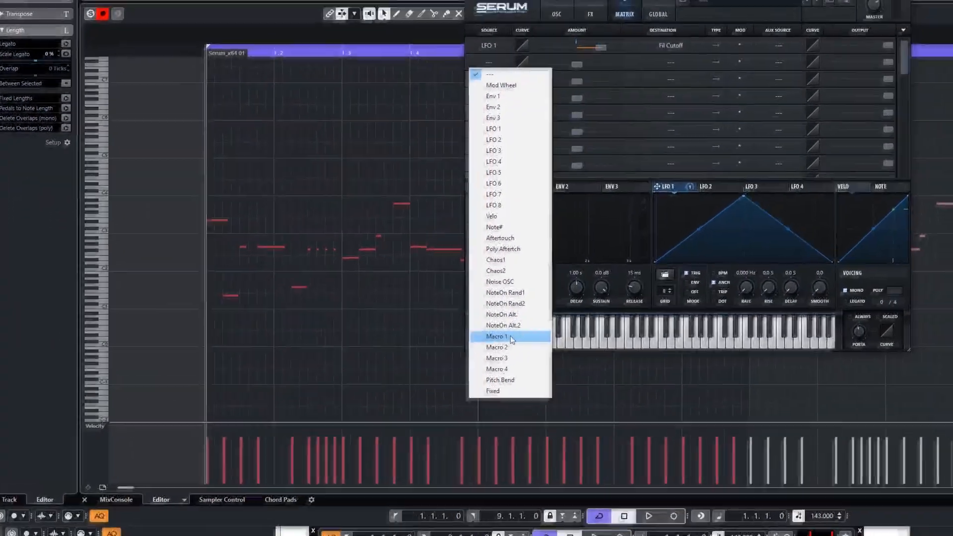
click(500, 482)
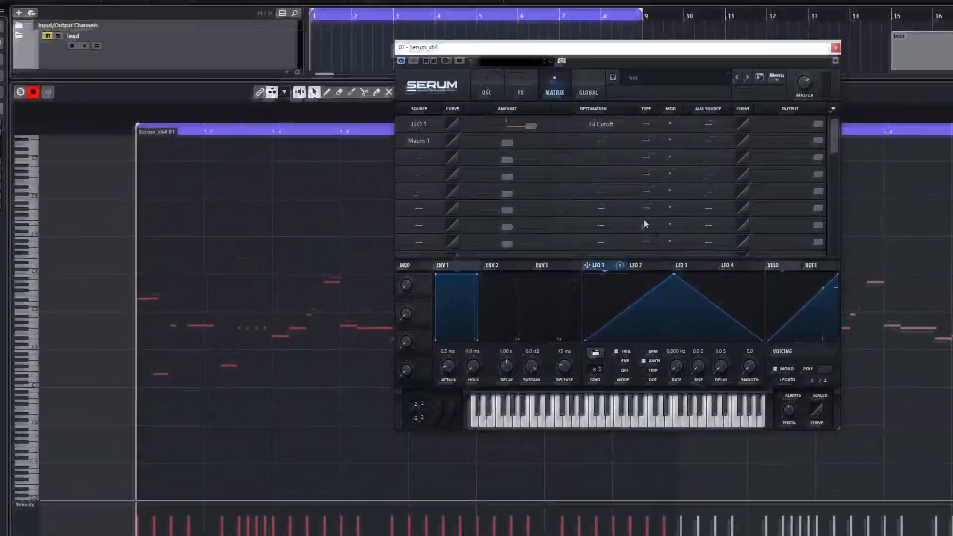
click(606, 144)
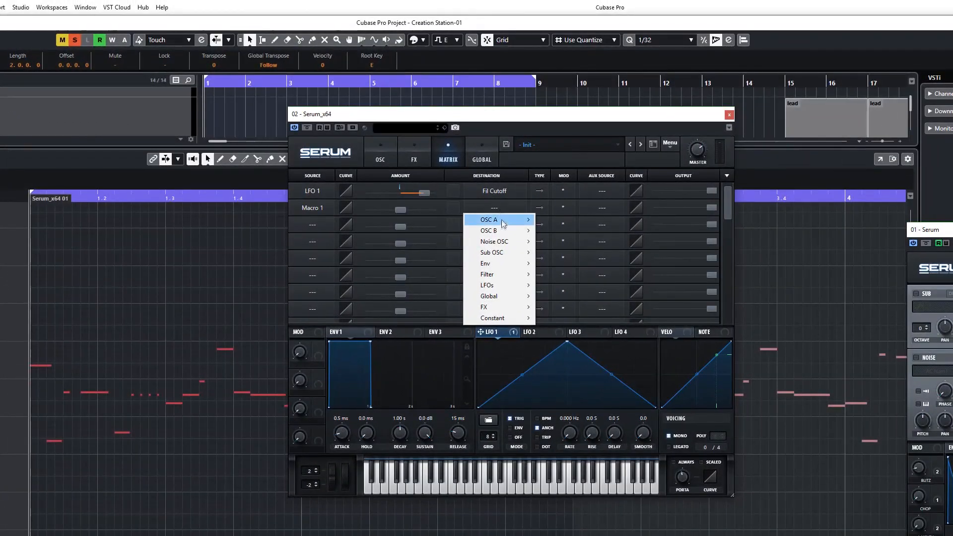
mouse_move(502, 219)
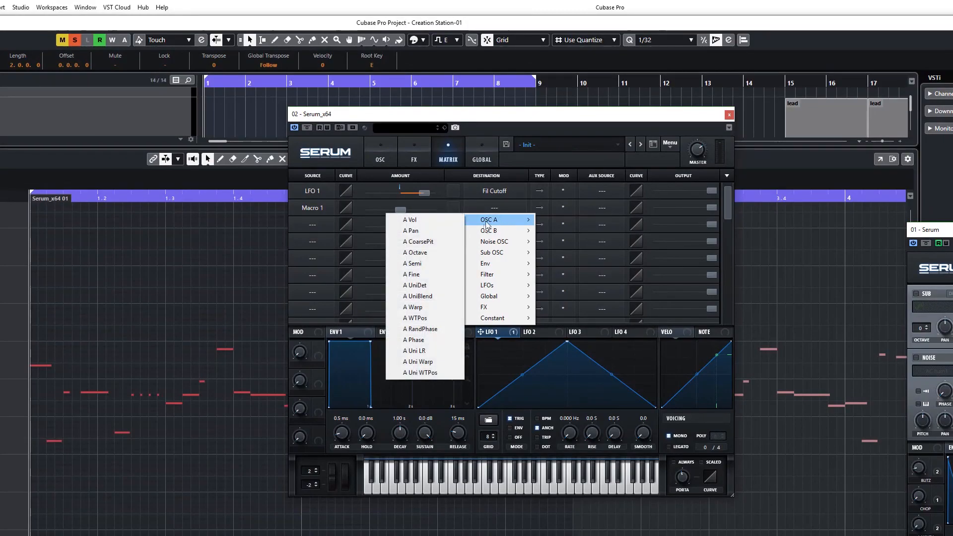
mouse_move(510, 292)
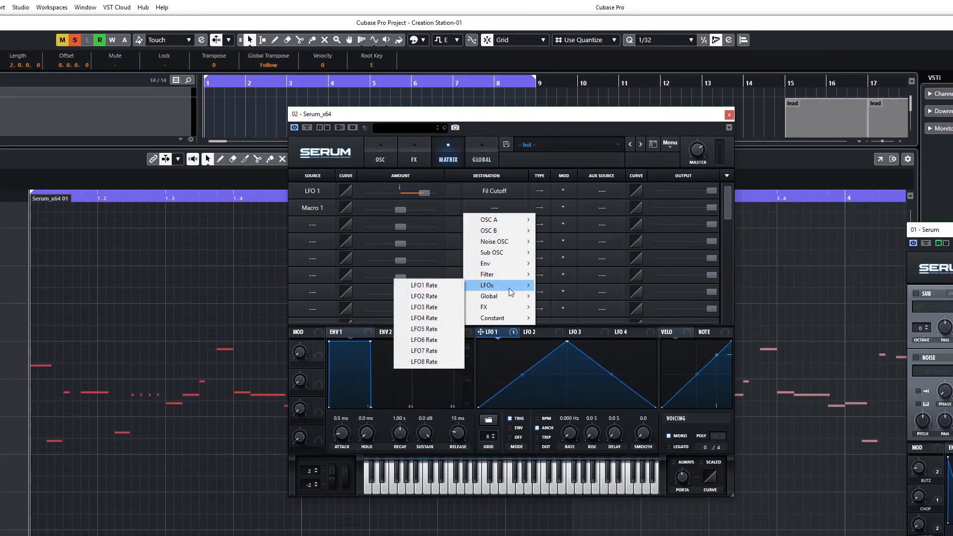
click(433, 287)
drag(400, 210, 438, 214)
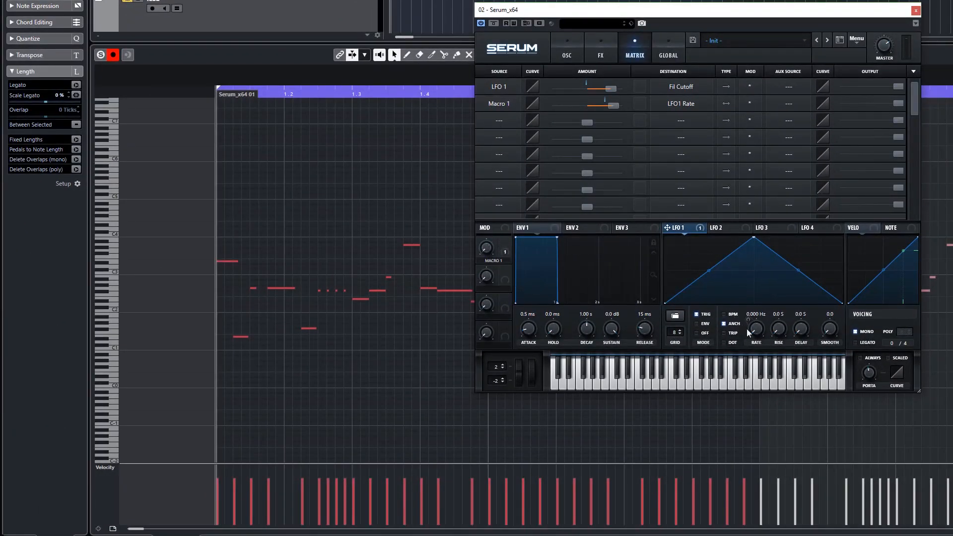
Step: Play the part and sweep Macro 1 up and down to audition its effect on the LFO 1 rate and filter movement
key(space)
drag(486, 248, 484, 180)
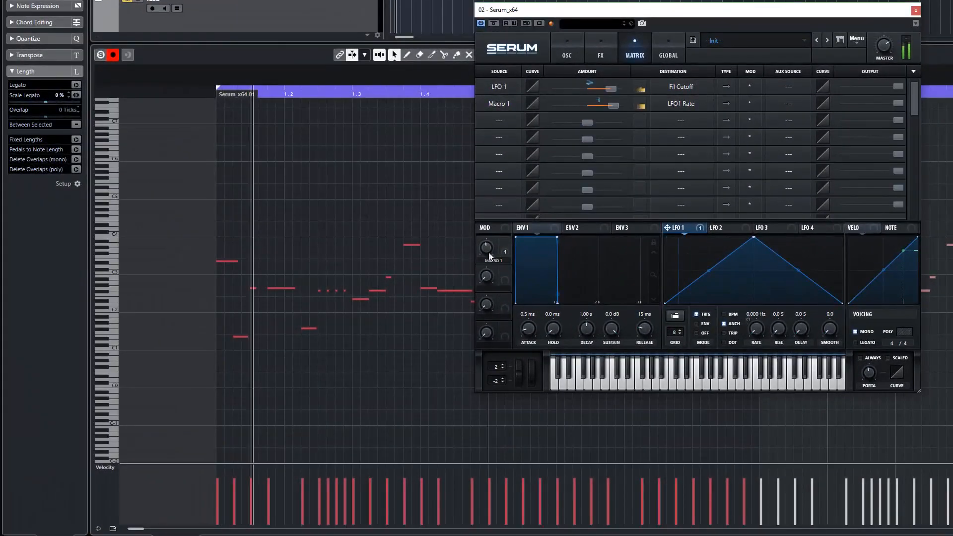
drag(490, 256, 464, 219)
key(space)
click(473, 158)
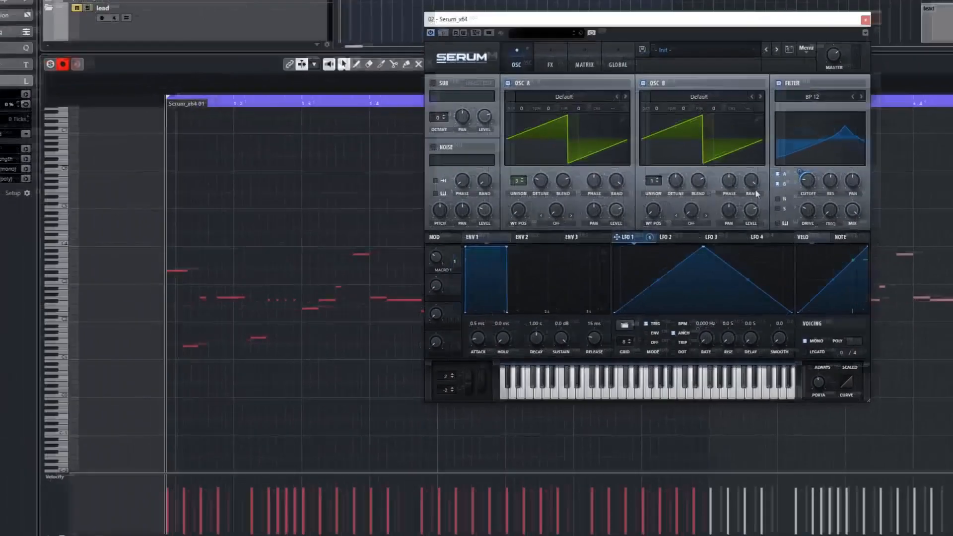
key(space)
drag(209, 303, 216, 265)
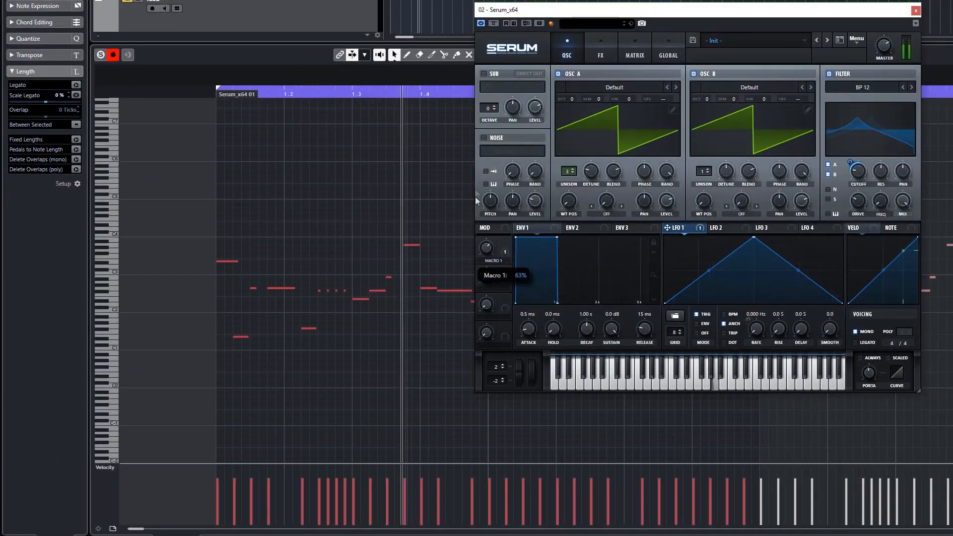
key(space)
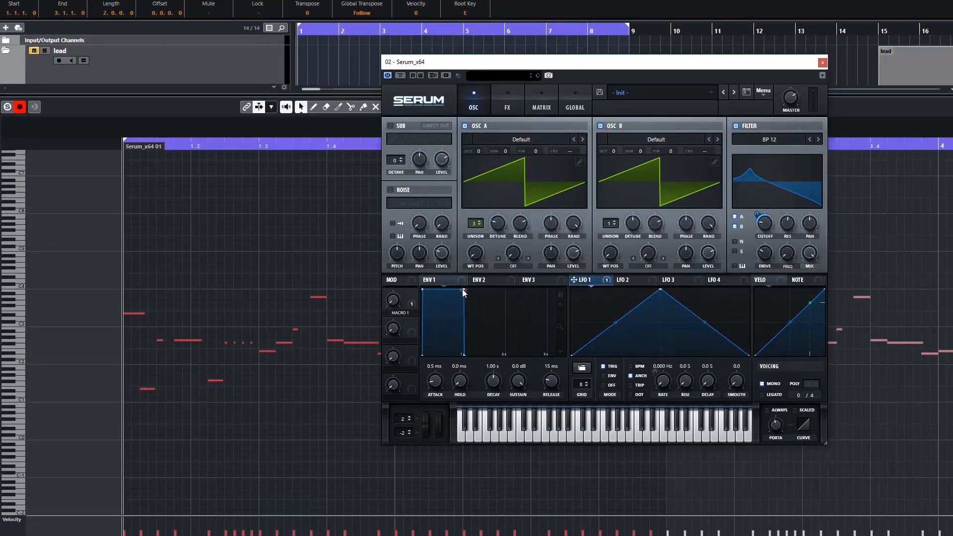
Step: Pull Envelope 1's sustain down to -oo dB and shorten its decay to about 87 ms
drag(556, 237, 556, 248)
drag(463, 301, 460, 367)
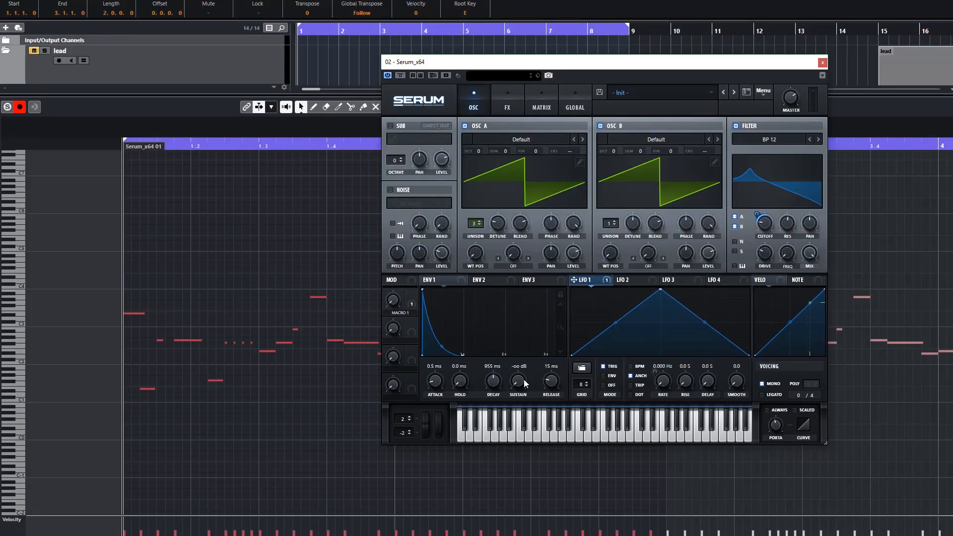
key(space)
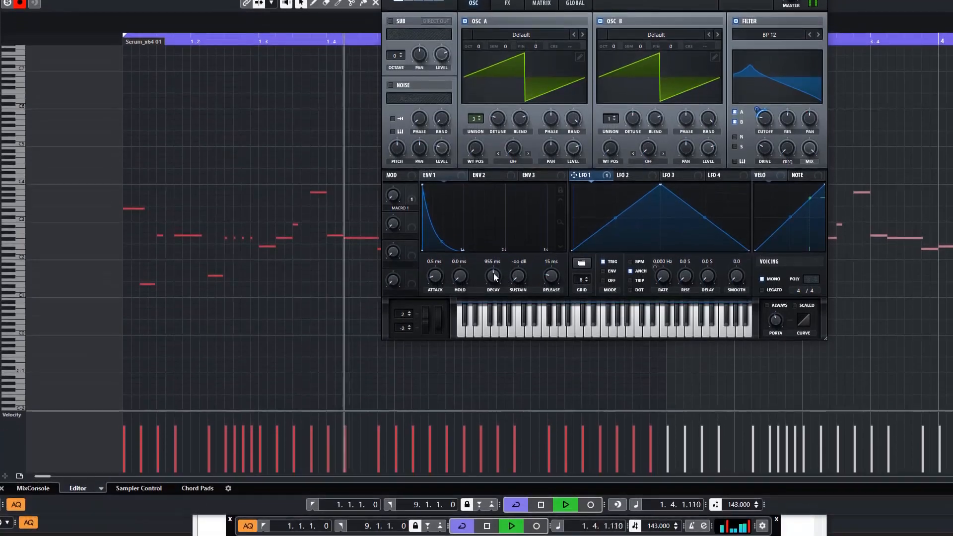
key(space)
drag(494, 378, 494, 381)
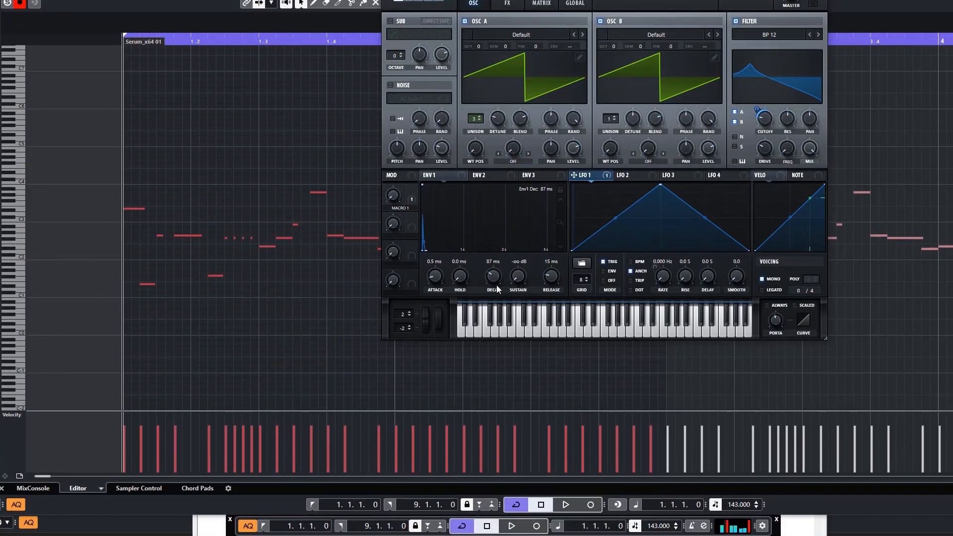
Step: Raise the filter cutoff during playback and set Envelope 1's decay to about 244 ms
key(space)
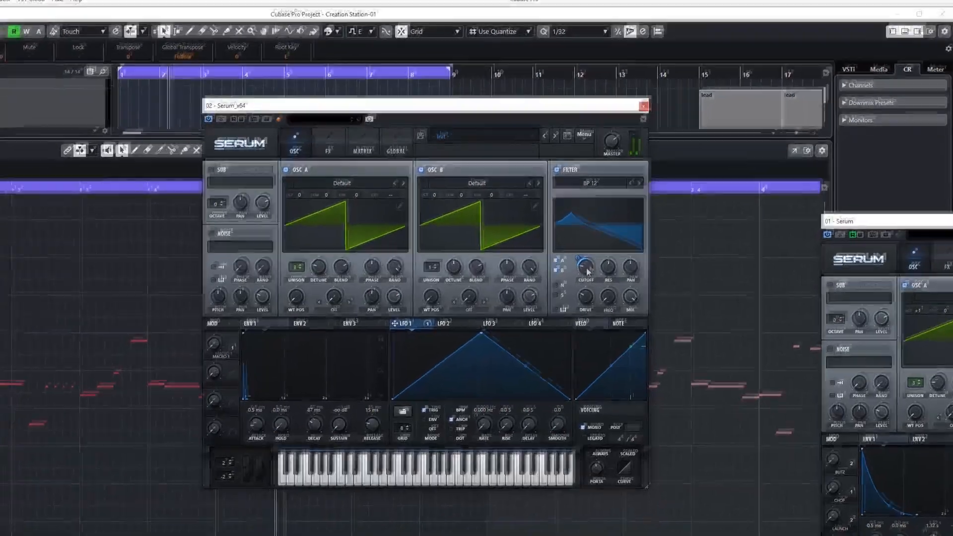
drag(579, 274, 582, 259)
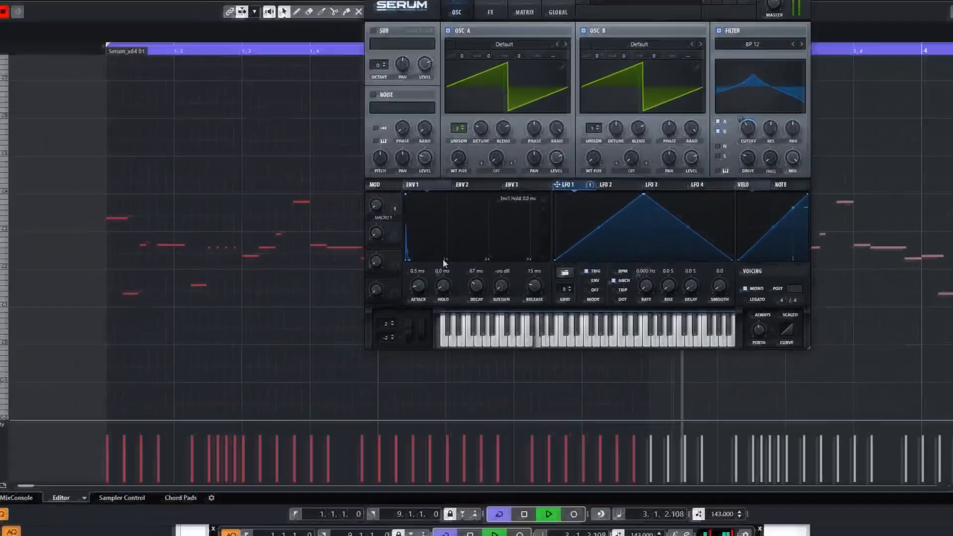
drag(443, 284, 473, 239)
drag(493, 276, 486, 291)
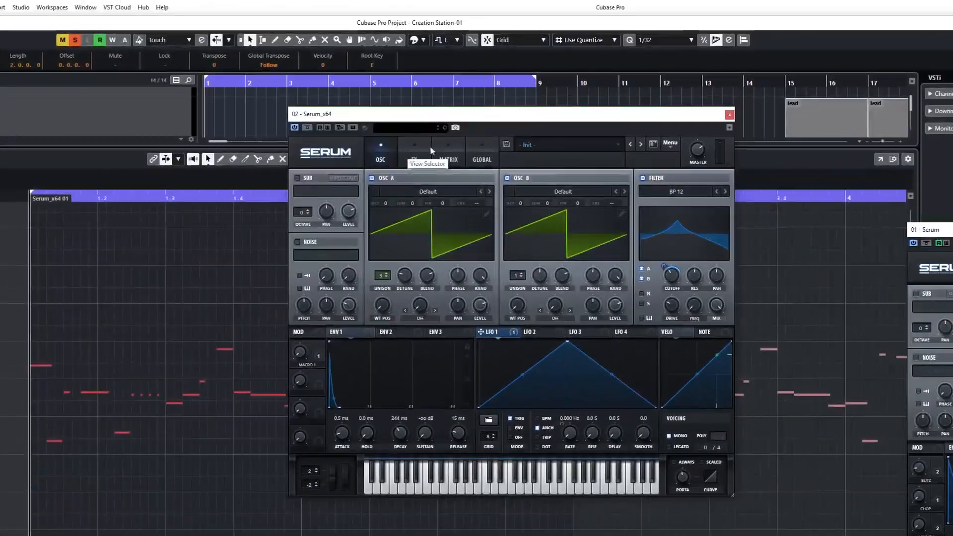
Step: Assign Macro 2 to Env1 Dec in the modulation matrix and give it a positive amount
click(489, 131)
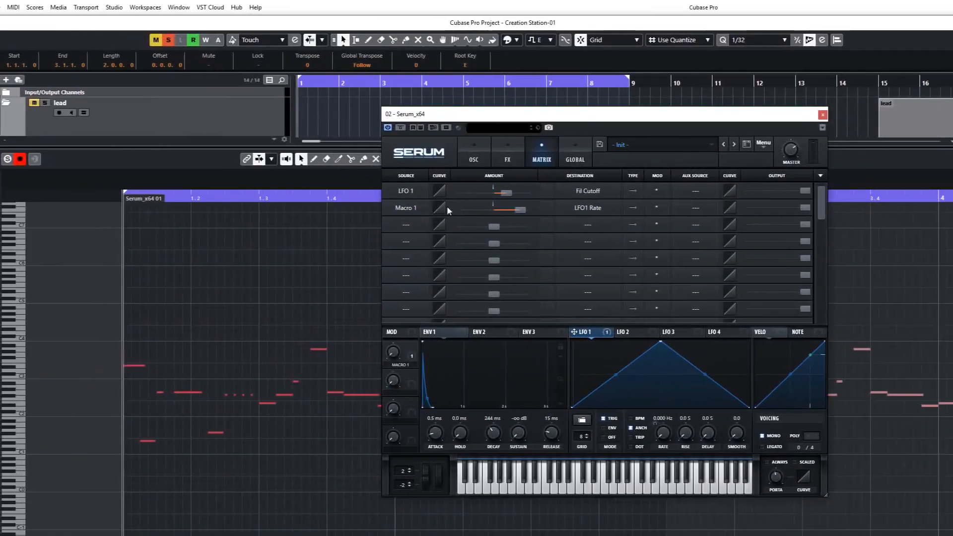
click(353, 204)
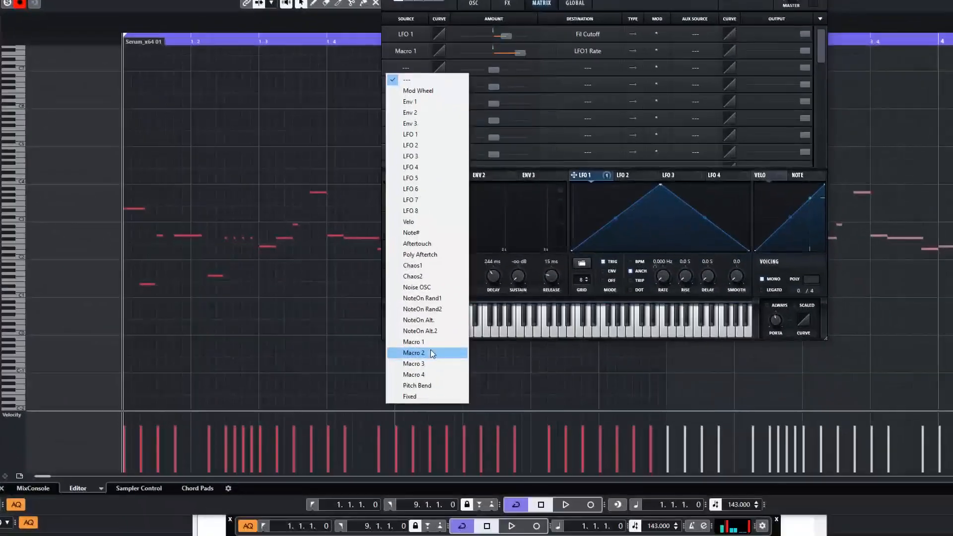
click(467, 509)
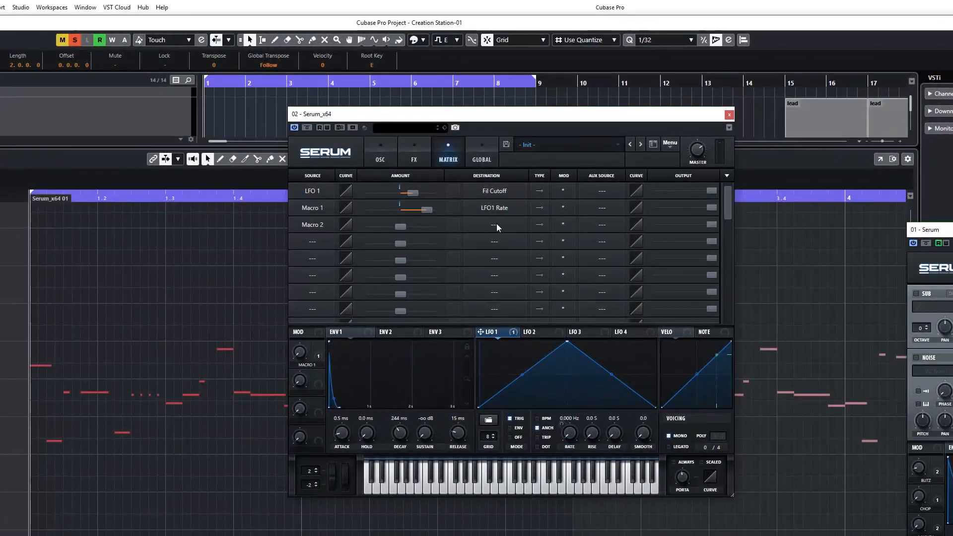
click(613, 72)
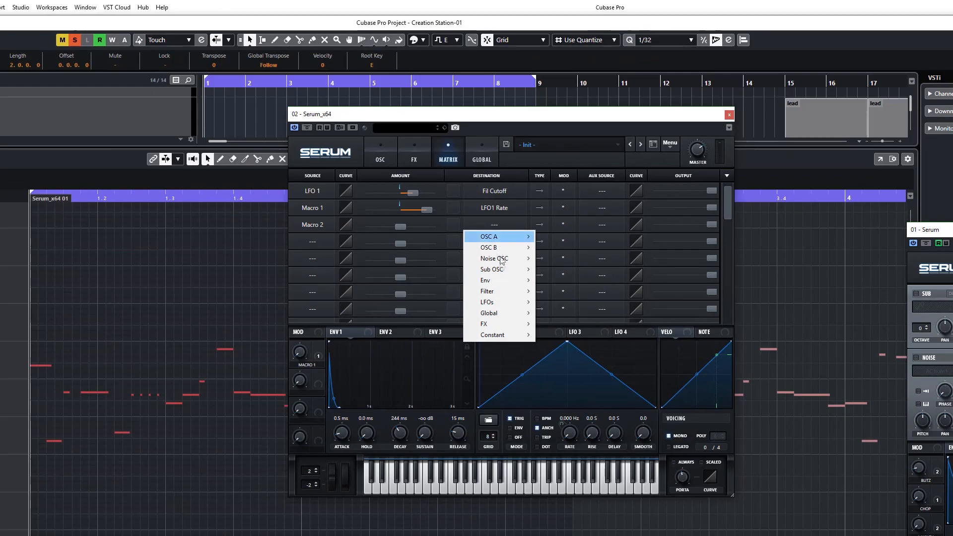
mouse_move(506, 282)
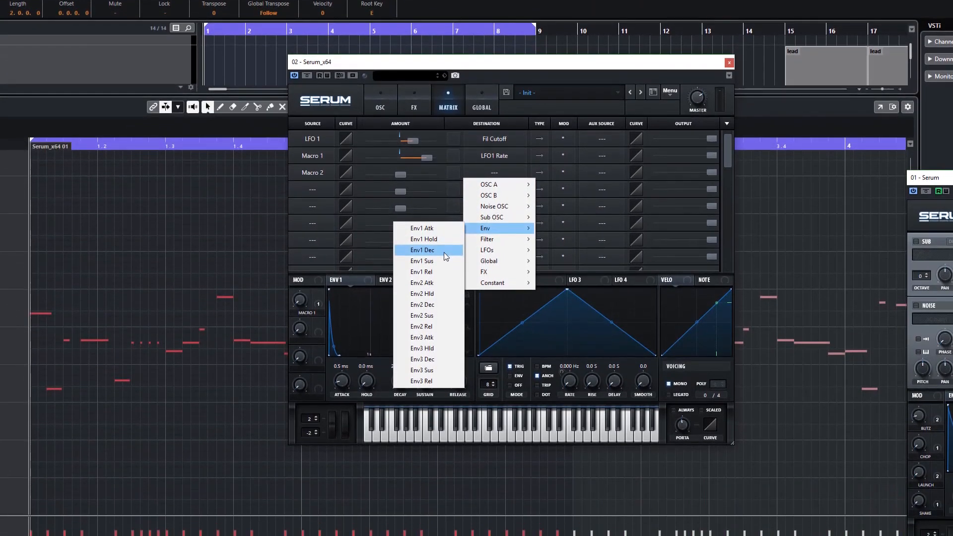
click(443, 258)
click(414, 115)
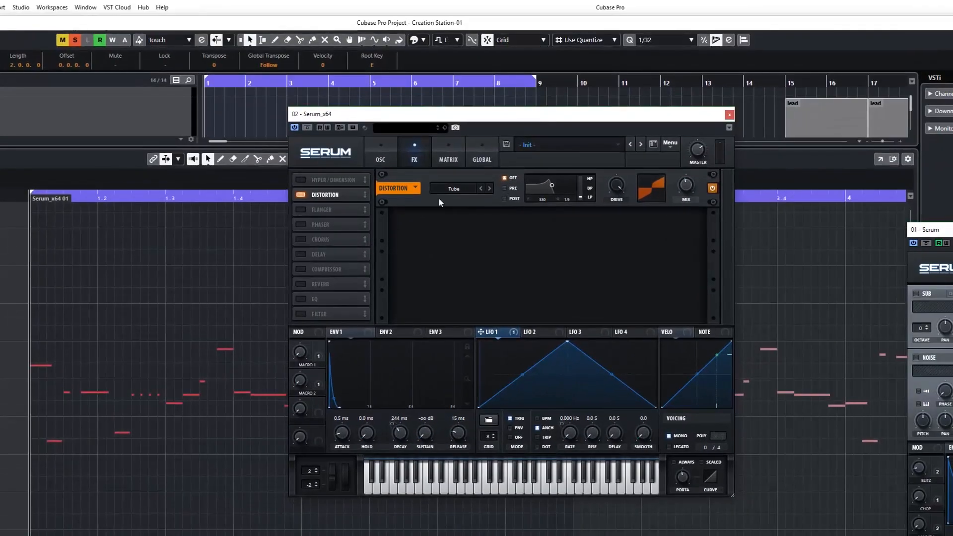
click(448, 158)
drag(497, 229, 531, 228)
Step: Shorten Envelope 1's decay to about 26 ms and audition Macro 2 by sweeping it during playback
key(space)
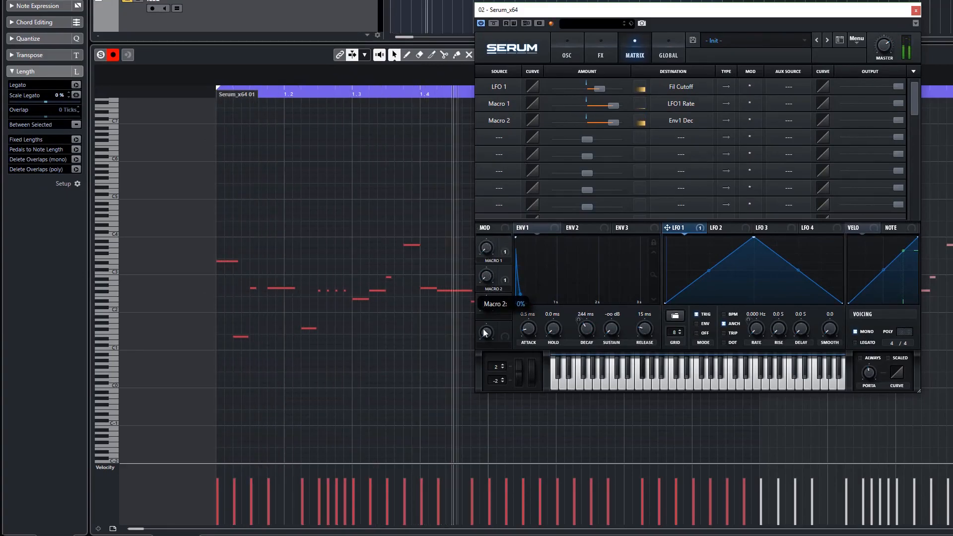
key(space)
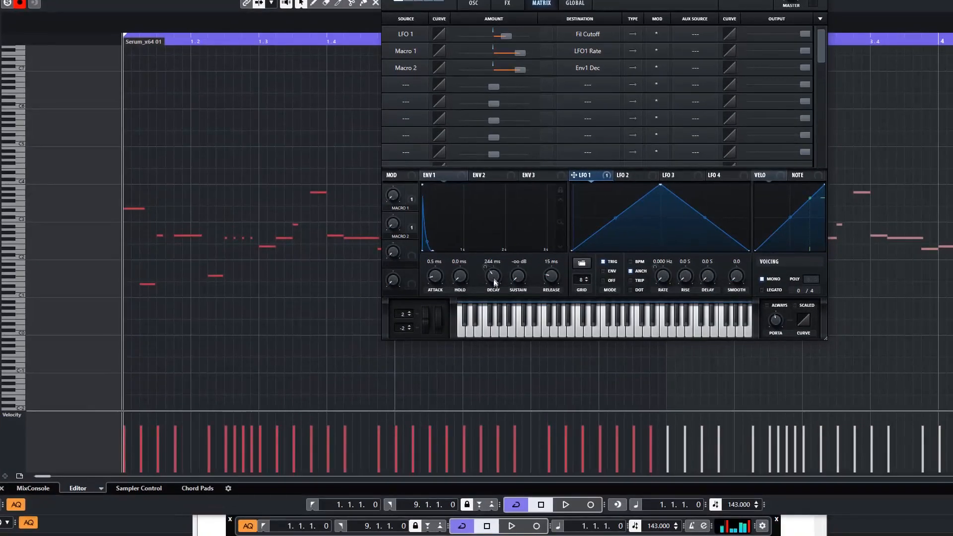
drag(496, 303, 497, 298)
key(space)
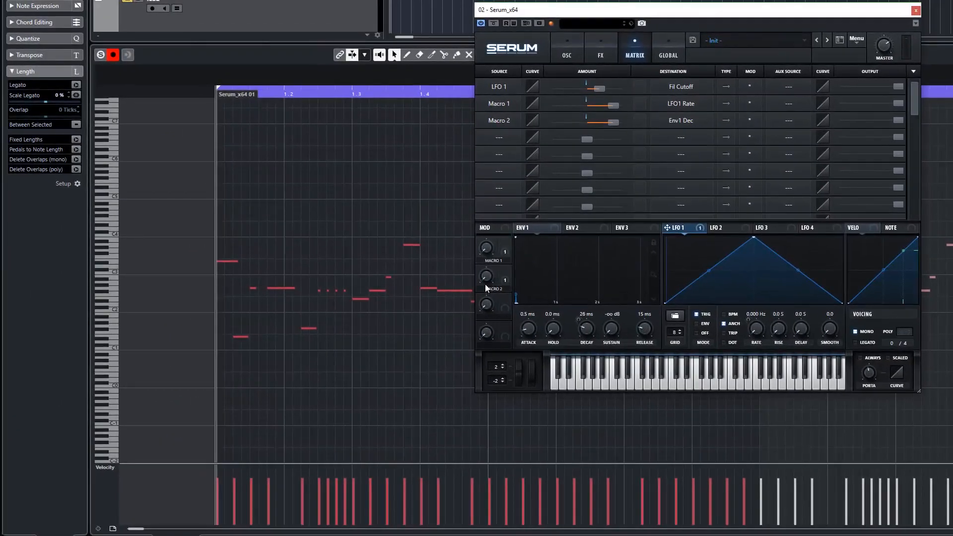
drag(483, 203, 462, 281)
key(space)
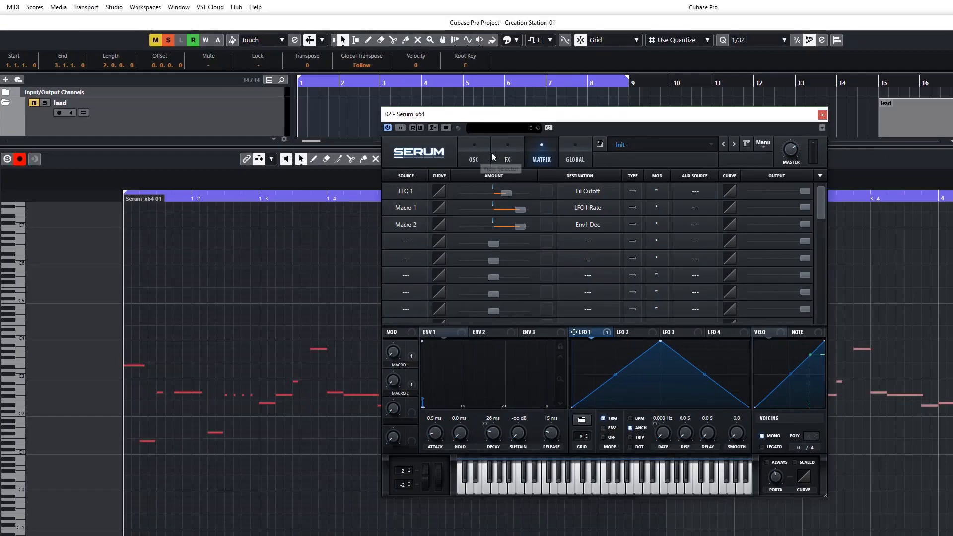
Step: Enable the Hall reverb, try its mix at about 87% during playback, and reduce the mix again
click(493, 157)
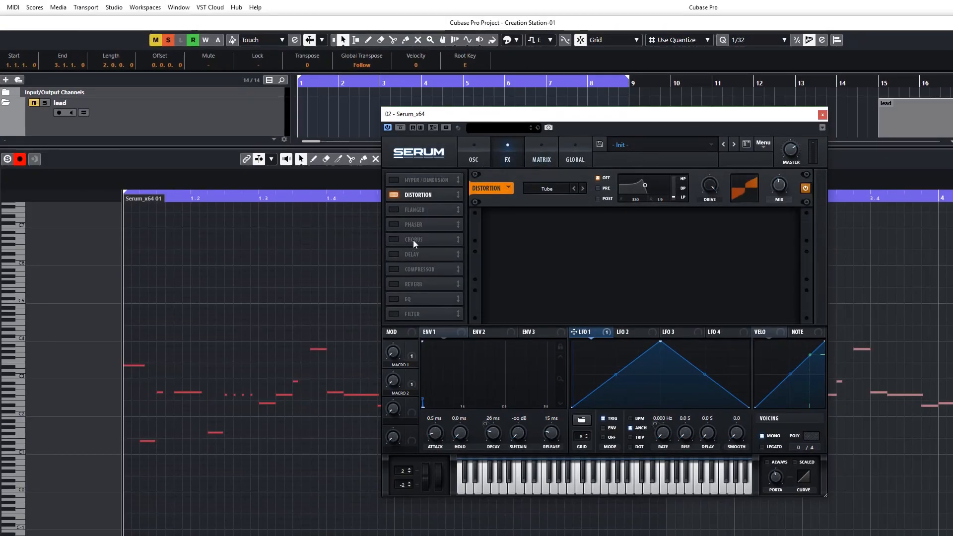
click(401, 284)
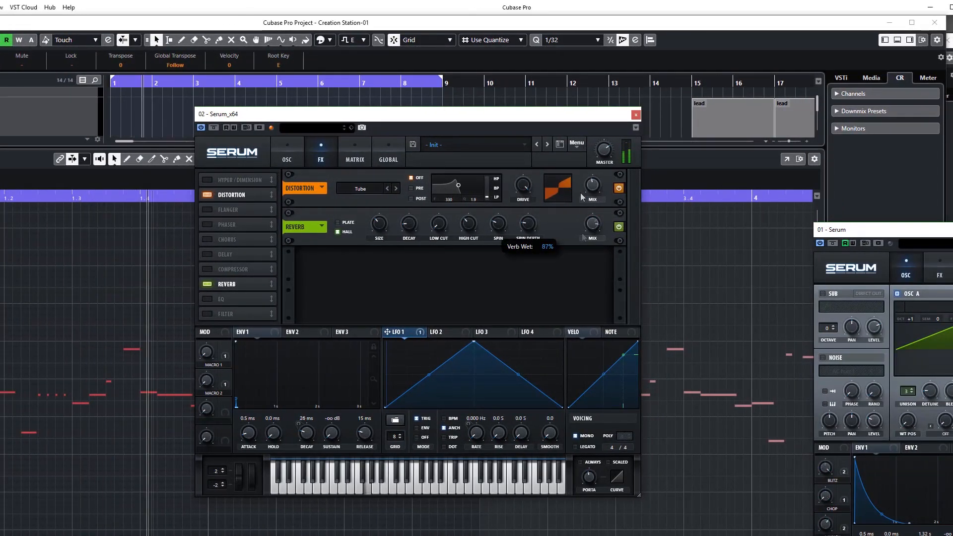
drag(548, 169, 577, 245)
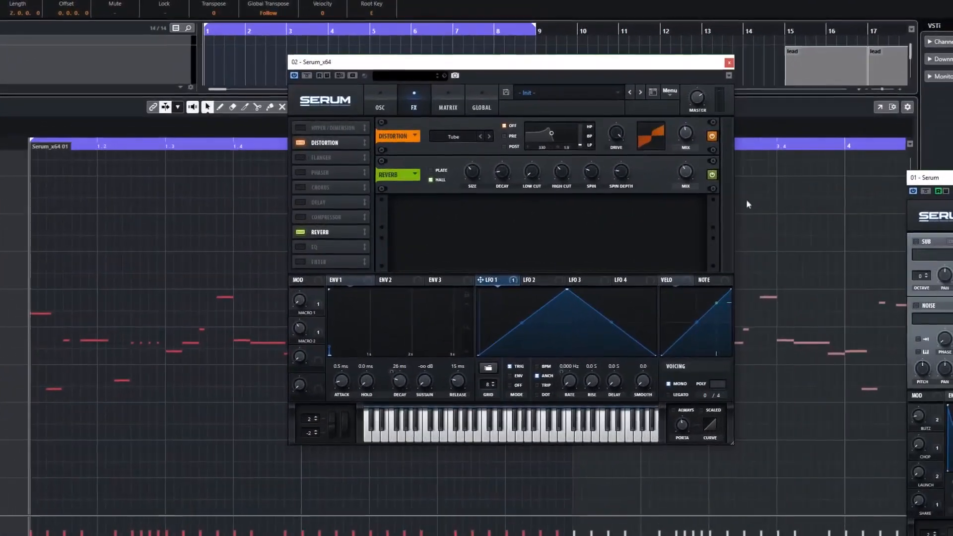
key(space)
mouse_move(688, 175)
mouse_down()
mouse_move(689, 207)
mouse_move(680, 163)
mouse_move(677, 181)
mouse_up()
drag(584, 230, 550, 203)
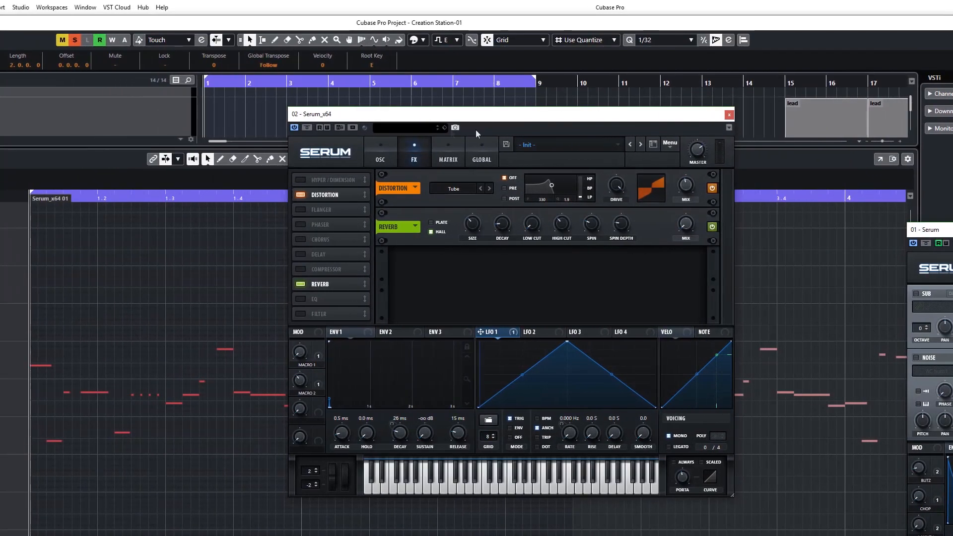
Step: Assign Macro 3 to the reverb's Verb Wet in the modulation matrix and give it a positive amount
click(355, 157)
click(350, 242)
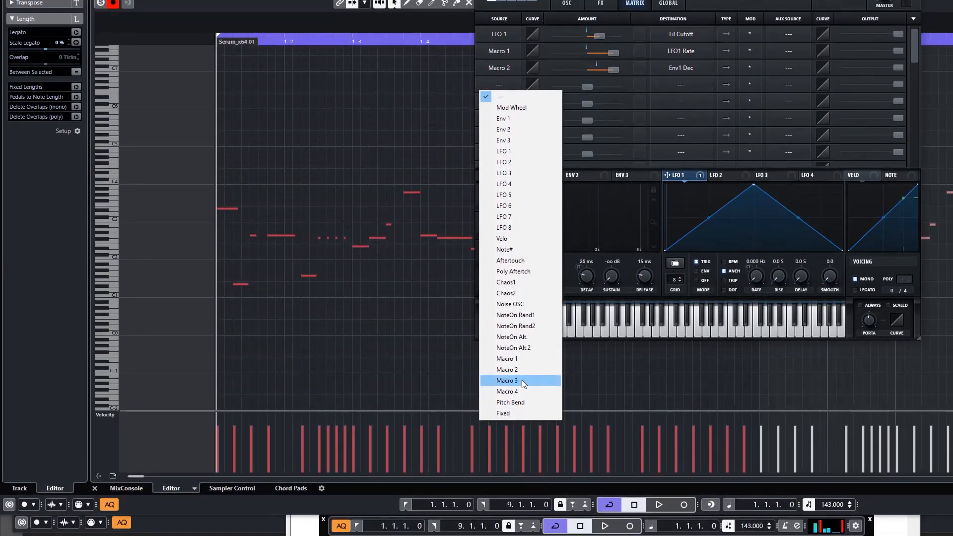
click(522, 458)
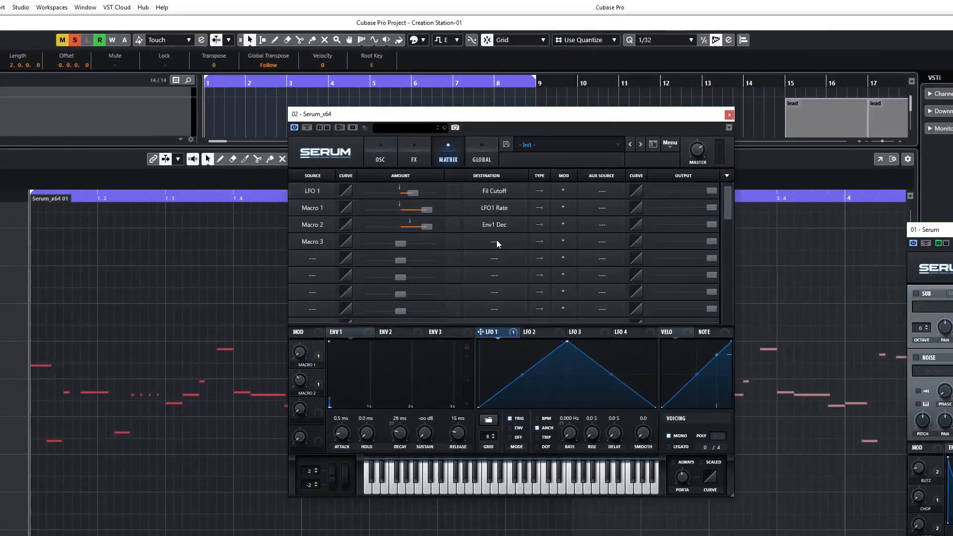
click(498, 242)
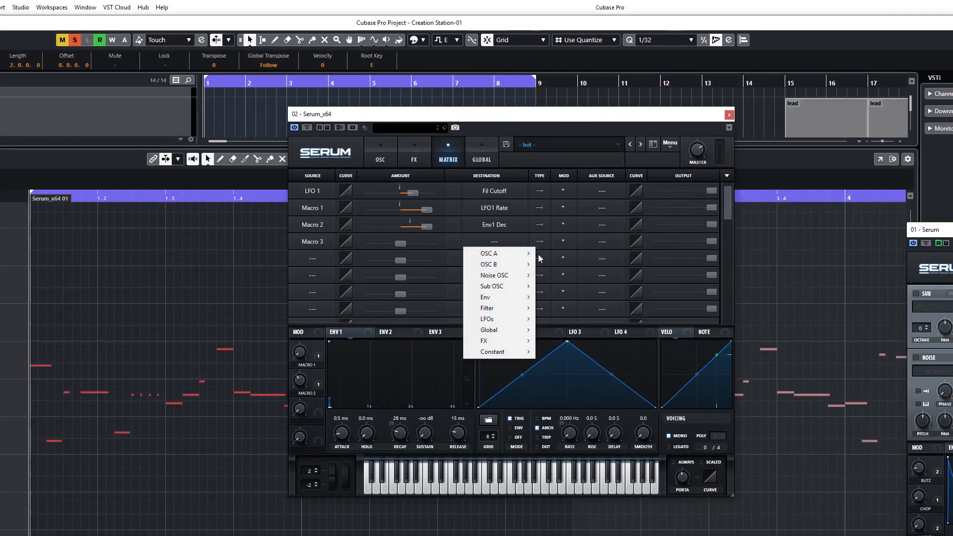
mouse_move(522, 344)
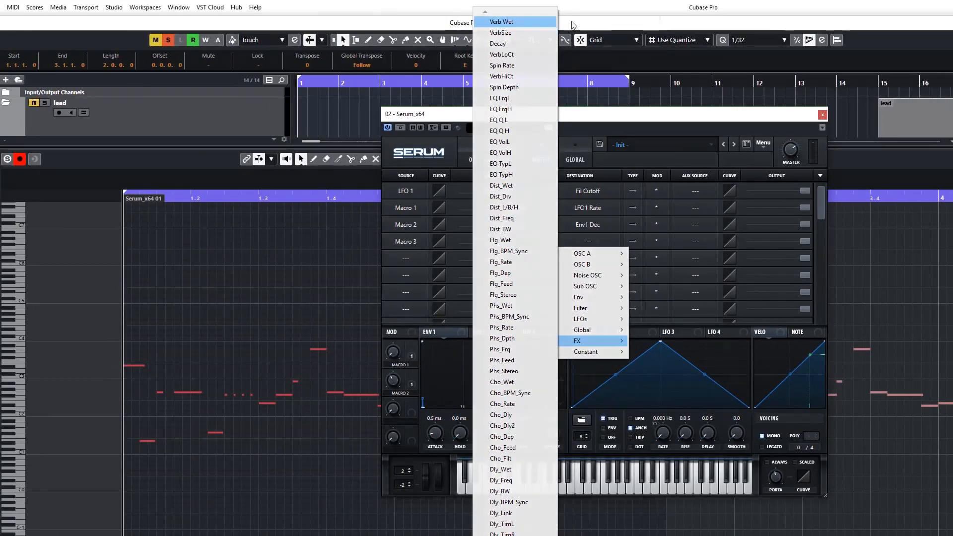
click(430, 21)
drag(494, 247, 494, 238)
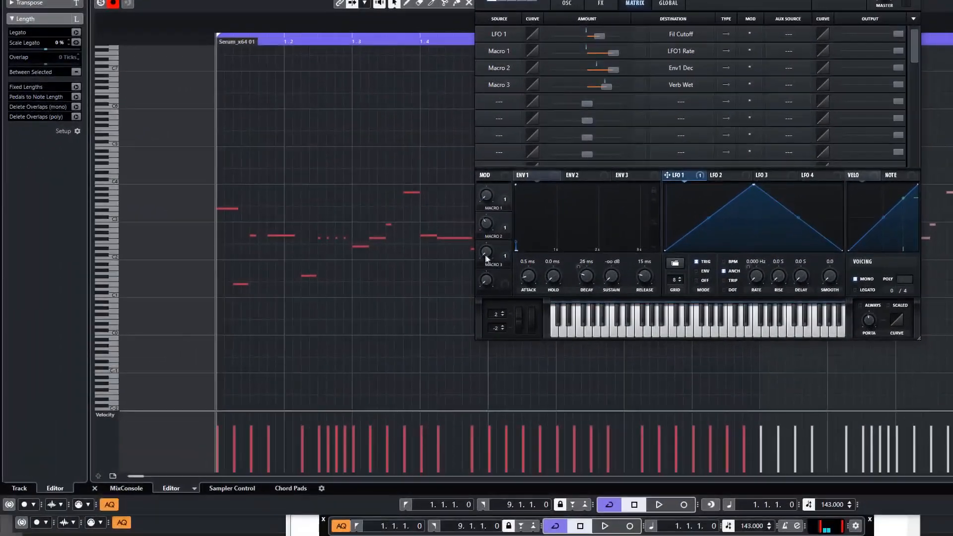
Step: Audition Macro 3 by sweeping it up and down during playback
key(space)
drag(301, 407, 293, 248)
drag(478, 91, 469, 147)
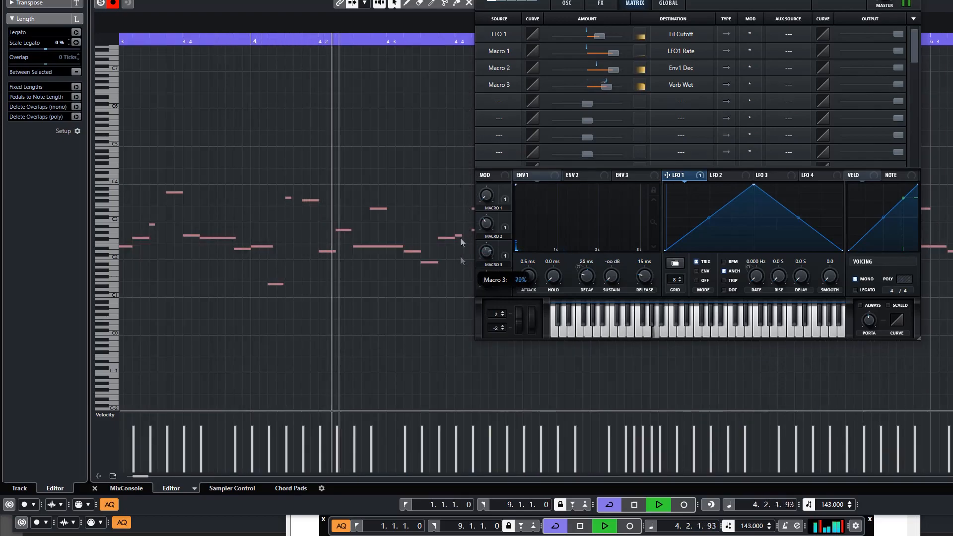
key(space)
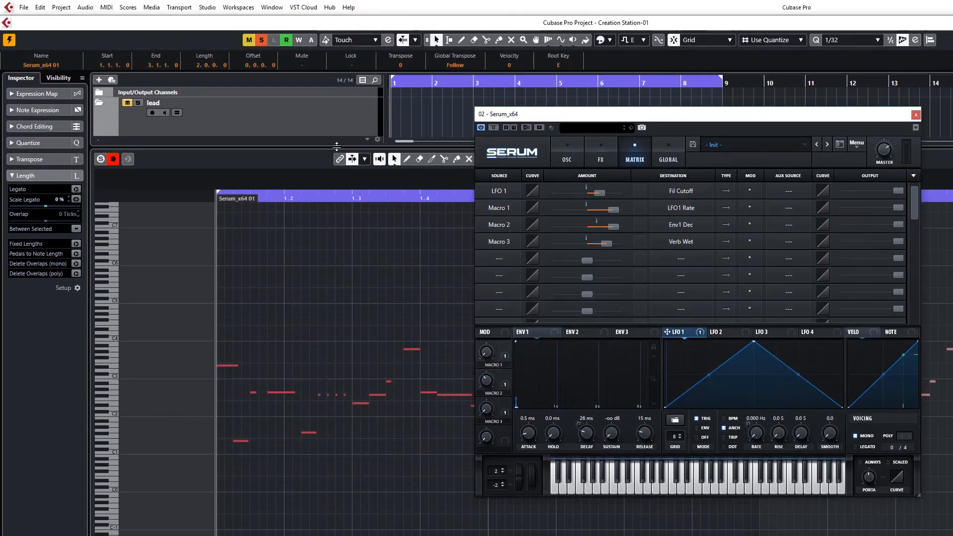
Step: Open the channel settings of the Serum_x64 01 track and apply a low-cut filter at about 317 Hz
drag(336, 146, 245, 297)
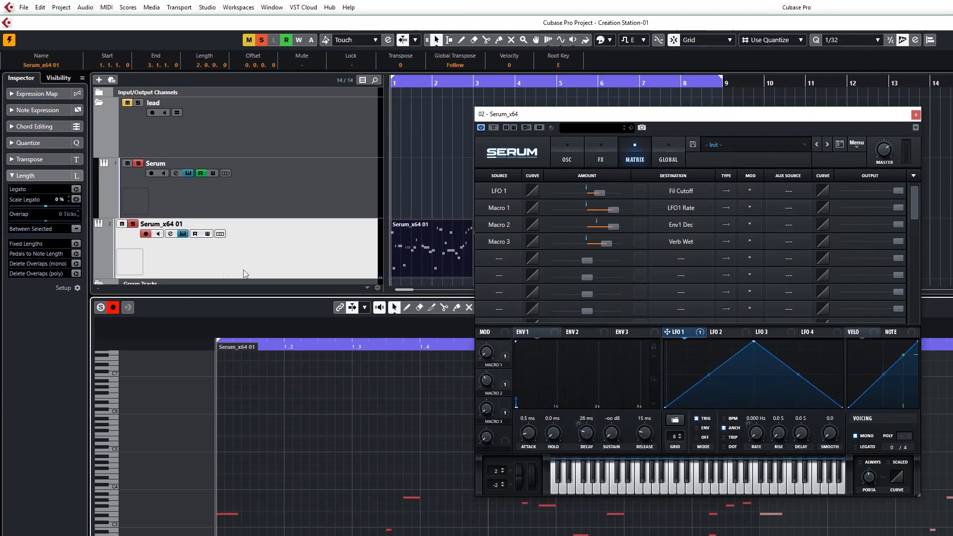
click(173, 234)
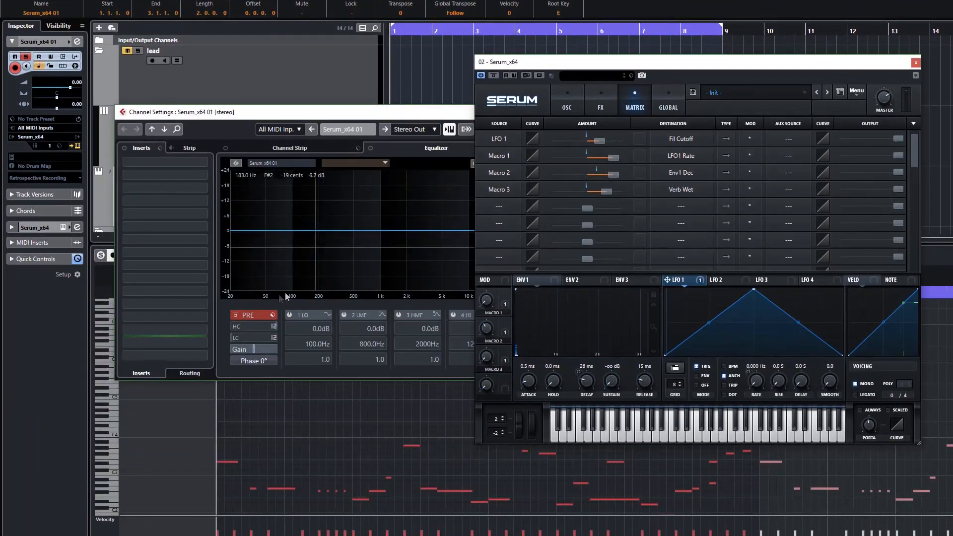
drag(244, 338, 255, 231)
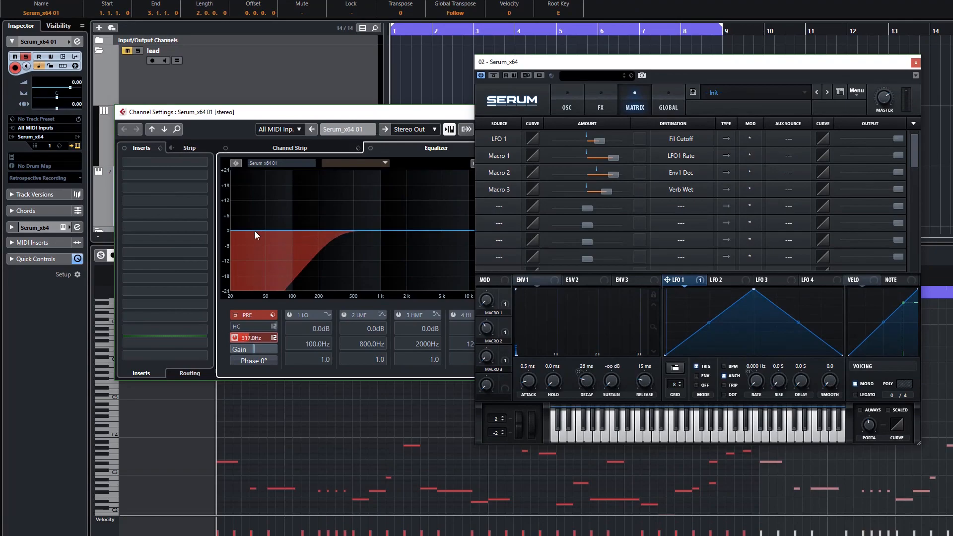
Step: Insert MSaturator on the Serum_x64 01 channel with gain +7.78 dB and output gain -8.06 dB, and audition it
click(156, 164)
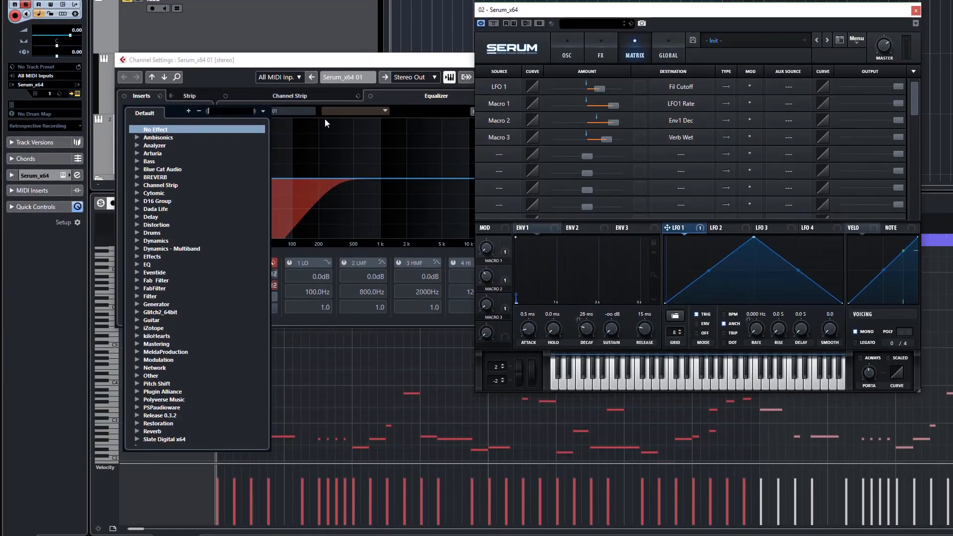
text(msat)
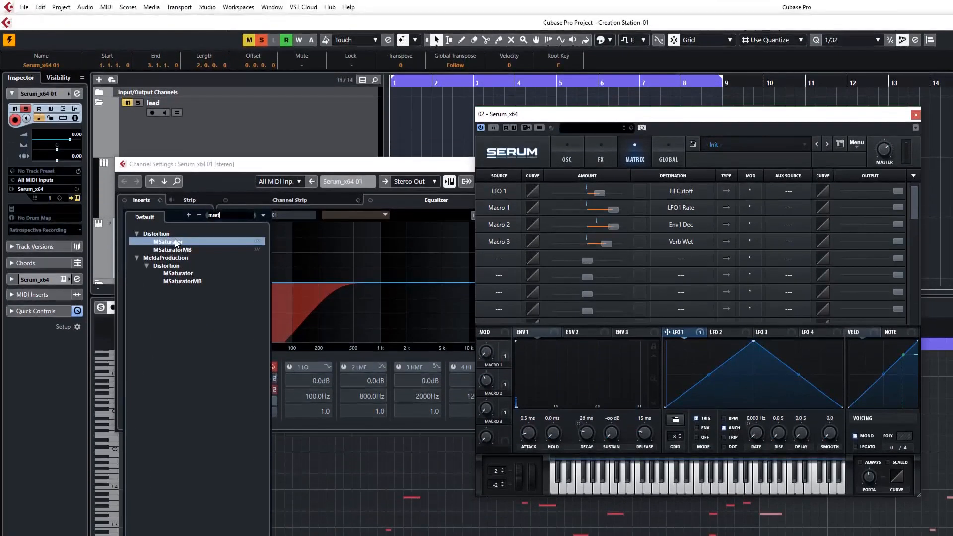
click(176, 242)
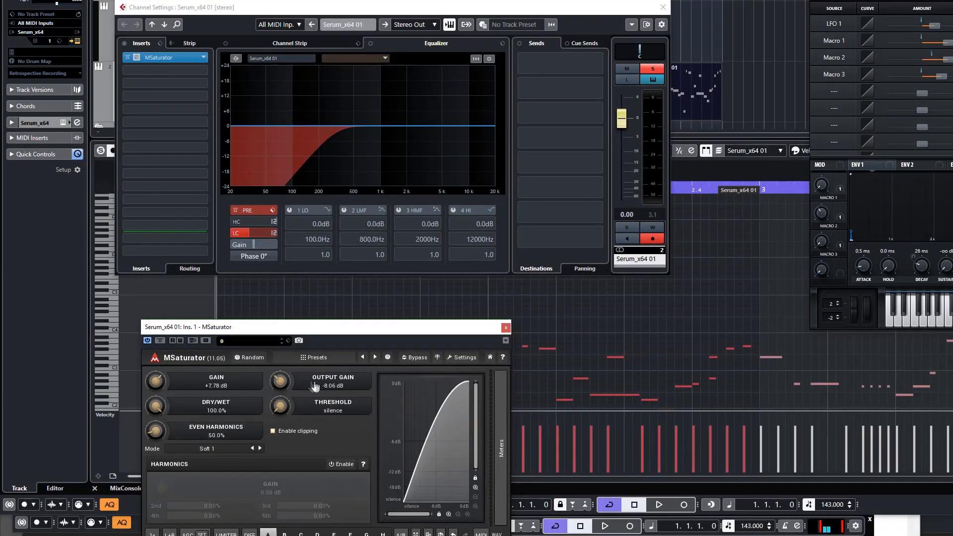
key(space)
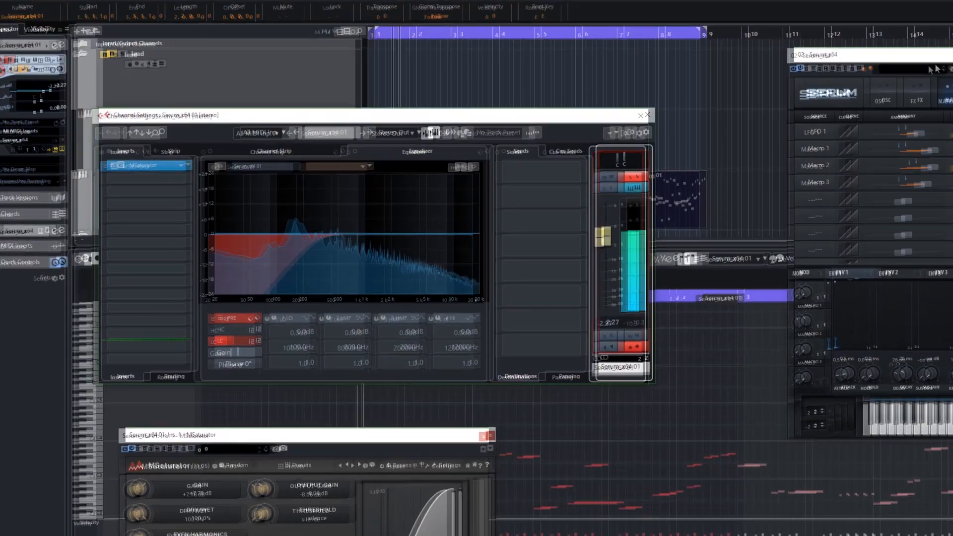
Step: Check Serum's effects page, add an active send to FX 1-StereoDelay on the Serum_x64 01 channel, and audition it
drag(873, 54, 383, 38)
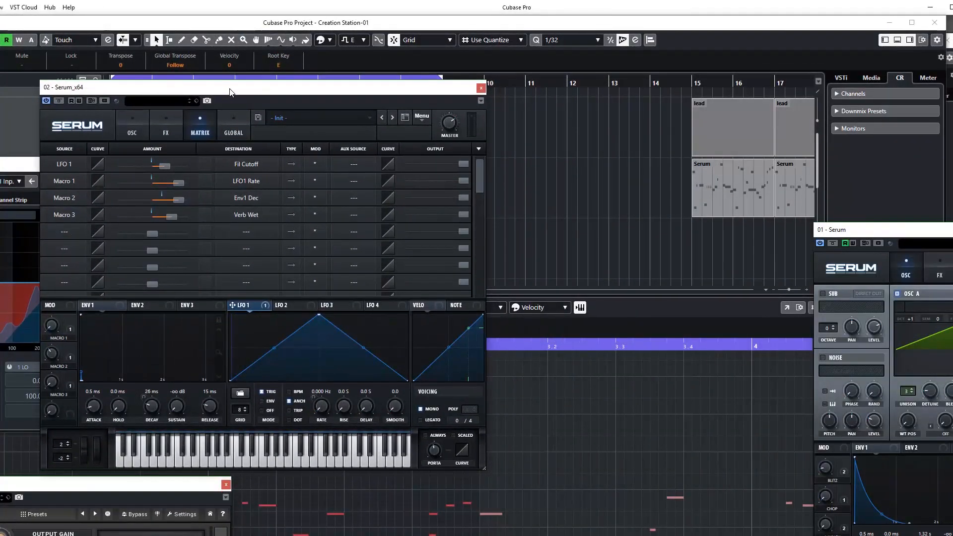
click(167, 130)
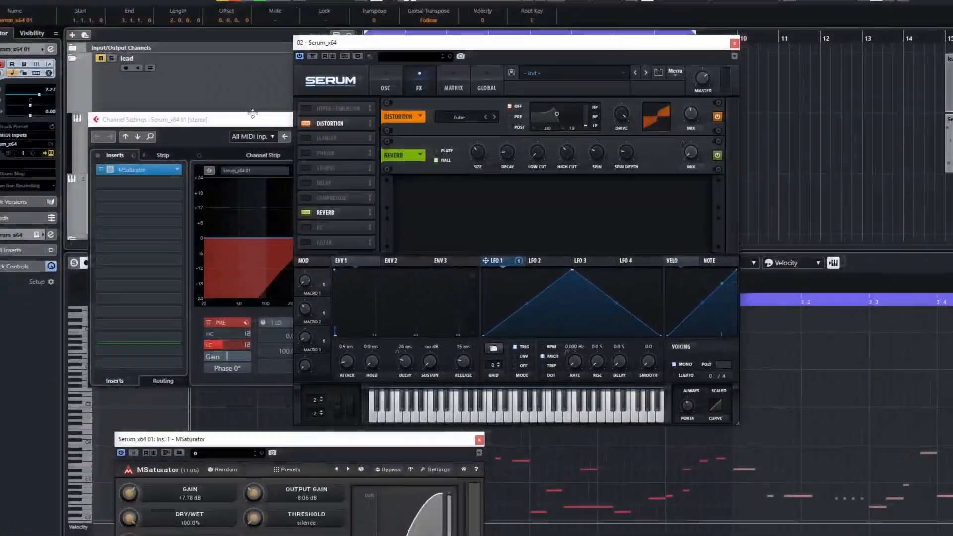
mouse_move(94, 163)
mouse_down()
mouse_move(89, 178)
mouse_move(111, 160)
mouse_up()
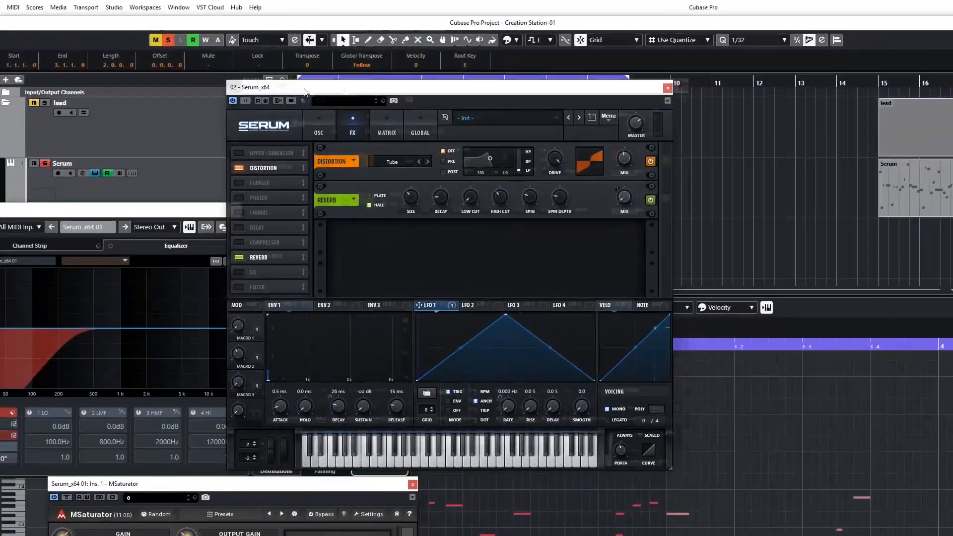
drag(341, 36, 604, 36)
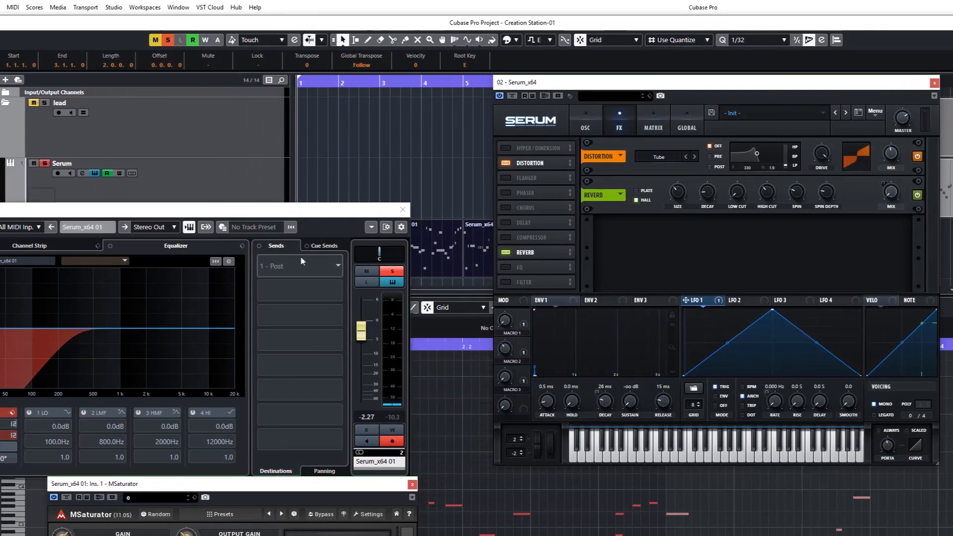
click(302, 263)
click(341, 267)
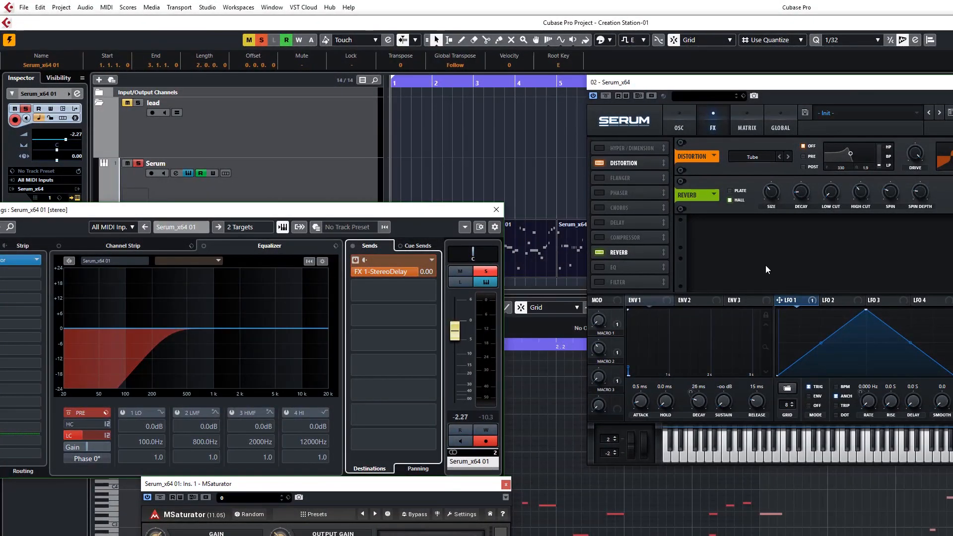
key(space)
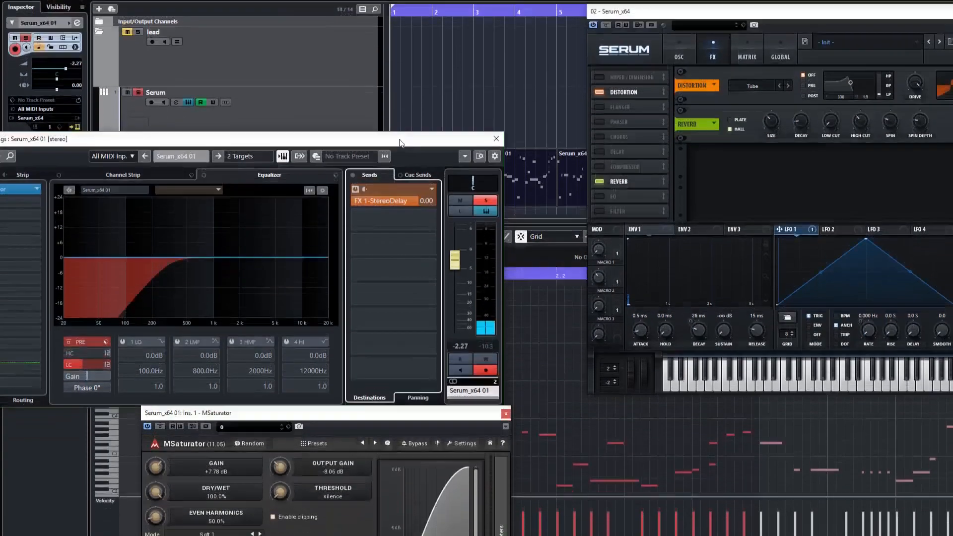
Step: Show Serum's oscillator page, move the channel settings out of the way, and enlarge the project's track area
drag(400, 211, 442, 294)
drag(442, 193, 439, 191)
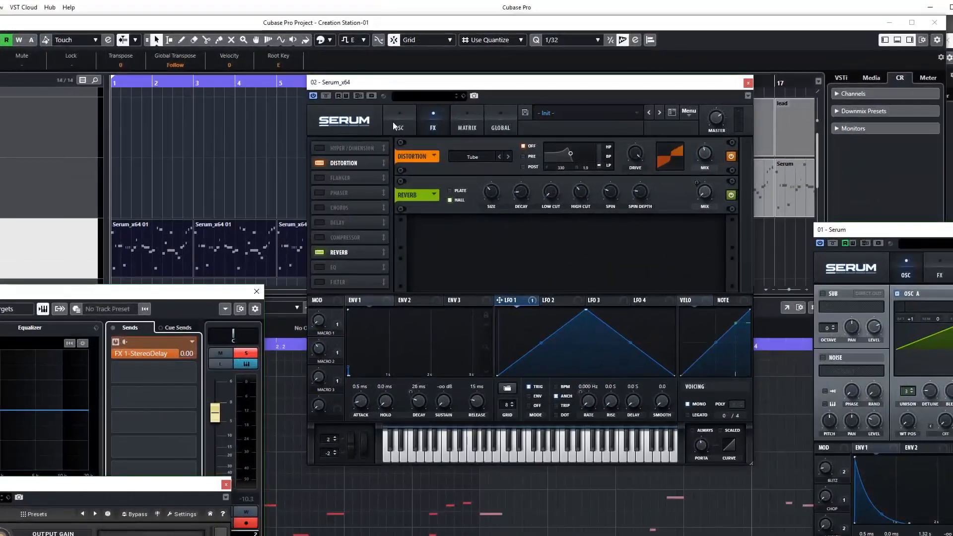
click(677, 20)
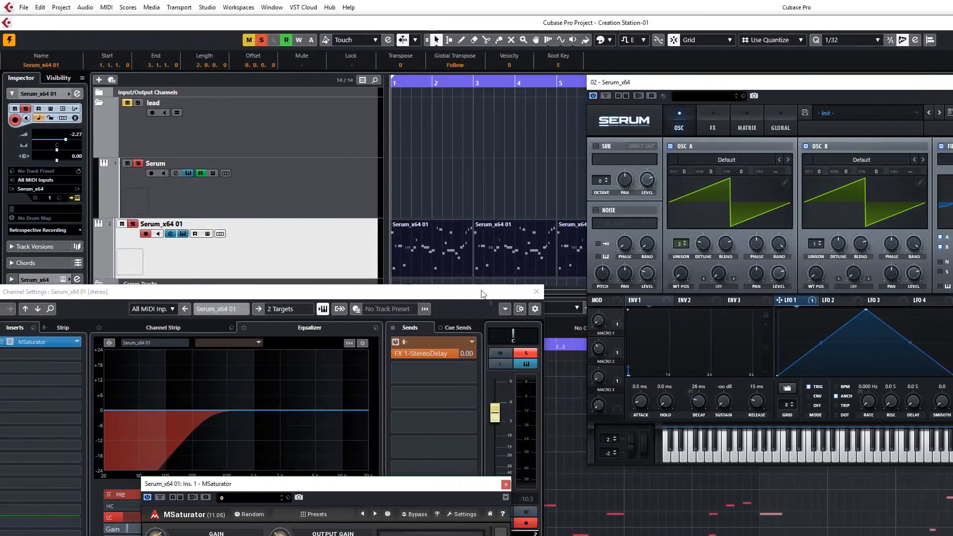
drag(167, 291, 174, 392)
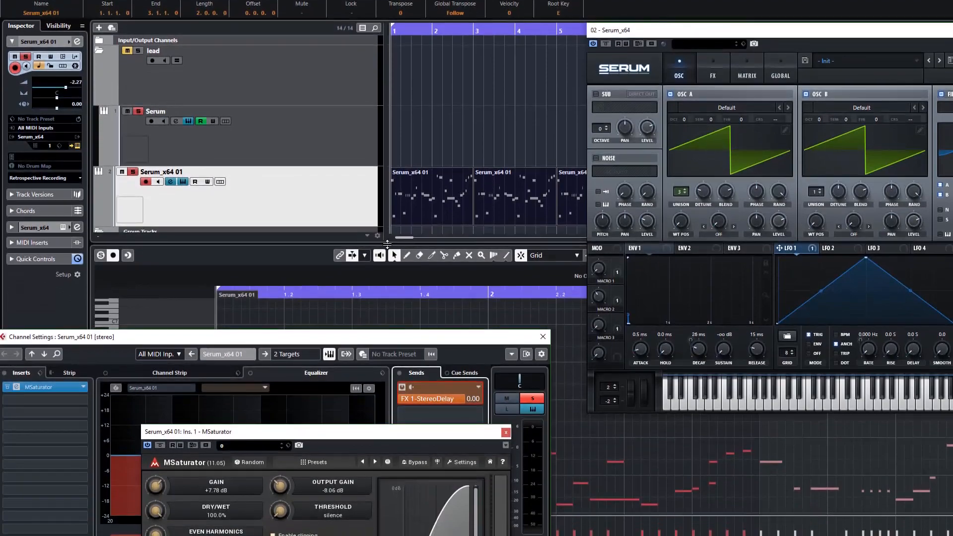
drag(392, 296, 394, 455)
drag(393, 402, 393, 456)
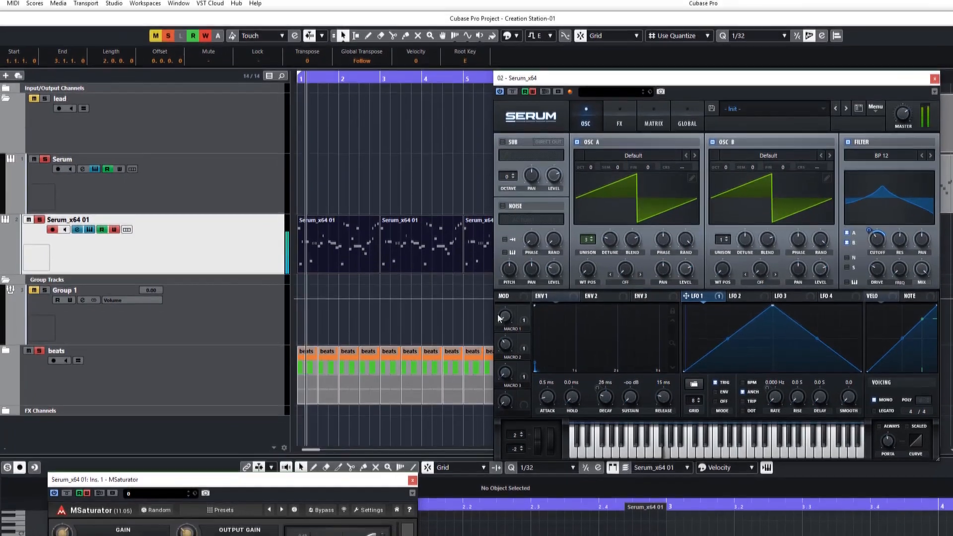
Step: Record Macro 1 automation on the Serum_x64 01 track by sweeping the macro during playback with automation read and write enabled
mouse_move(500, 318)
mouse_down()
mouse_move(501, 247)
mouse_move(502, 289)
mouse_up()
mouse_move(502, 241)
mouse_down()
mouse_move(498, 192)
mouse_move(484, 266)
mouse_move(484, 178)
mouse_move(469, 231)
mouse_move(466, 146)
mouse_move(461, 184)
mouse_move(454, 150)
mouse_move(445, 173)
mouse_move(452, 132)
mouse_move(463, 272)
mouse_up()
key(space)
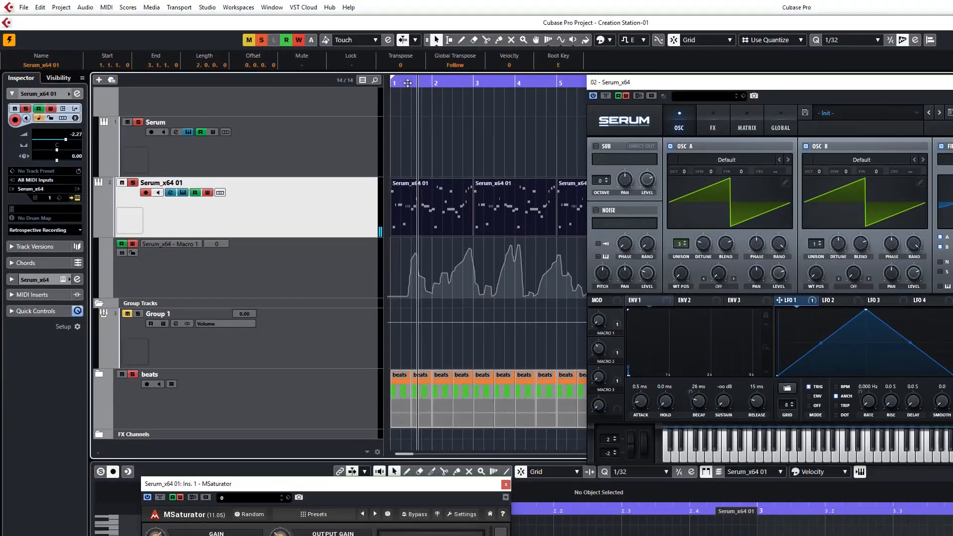
Step: Return to bar 1 and record Macro 2 automation by sweeping the macro during playback
drag(407, 83, 393, 87)
key(space)
drag(598, 348, 596, 346)
mouse_move(316, 346)
mouse_down()
mouse_move(290, 344)
mouse_move(286, 361)
mouse_move(280, 343)
mouse_move(271, 354)
mouse_move(262, 307)
mouse_move(241, 303)
mouse_up()
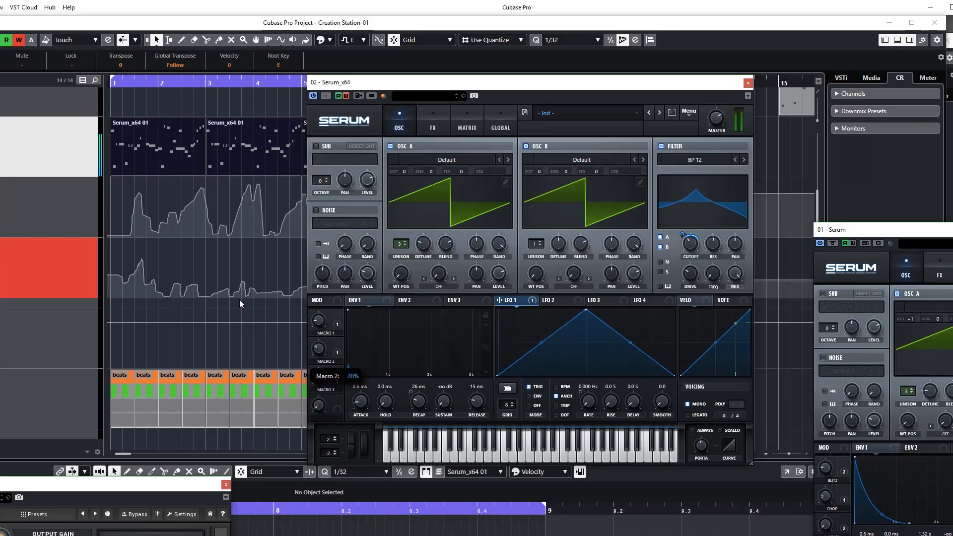
mouse_move(249, 270)
mouse_down()
mouse_move(249, 259)
mouse_move(232, 297)
mouse_move(228, 289)
mouse_up()
key(space)
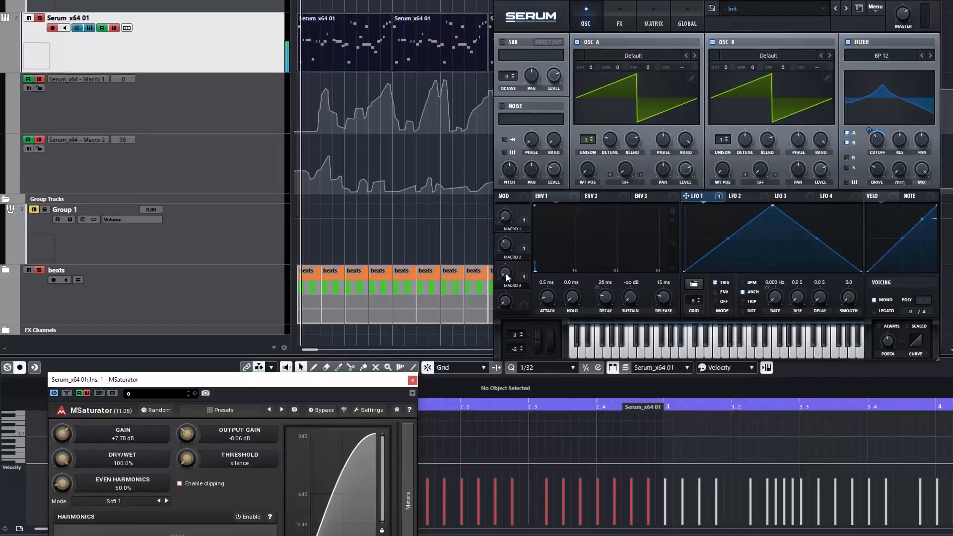
Step: Record automation passes for Macro 3 and the filter cutoff by moving each control during playback
drag(506, 273, 434, 132)
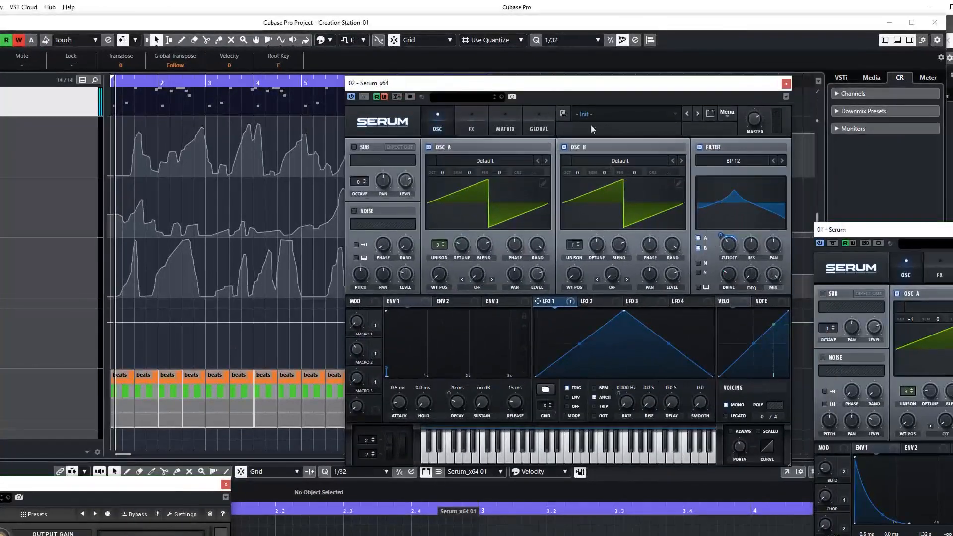
drag(729, 249, 698, 209)
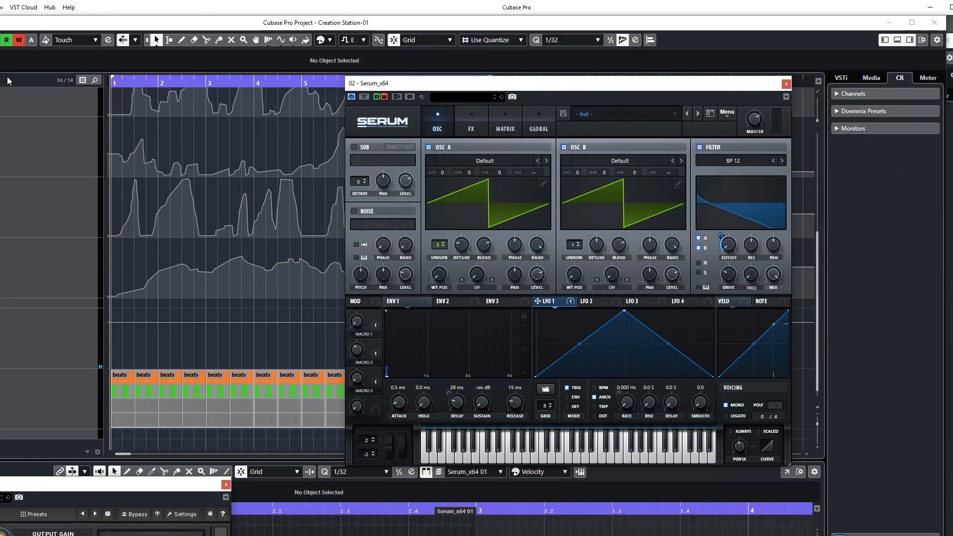
Step: Close the Serum_x64 window, reduce the track heights, and collapse the automation lanes and the Group Tracks folder
click(787, 83)
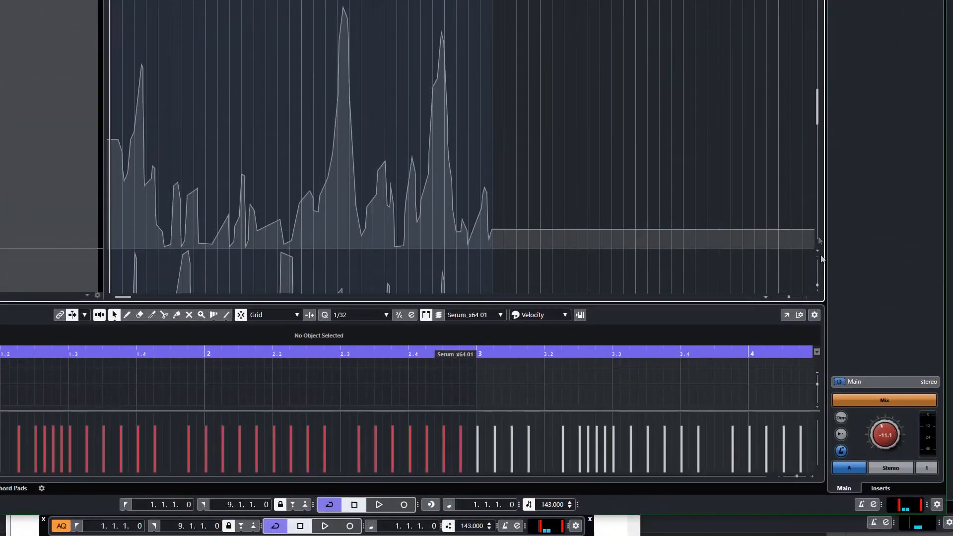
scroll(820, 268, down, 5)
drag(815, 264, 813, 267)
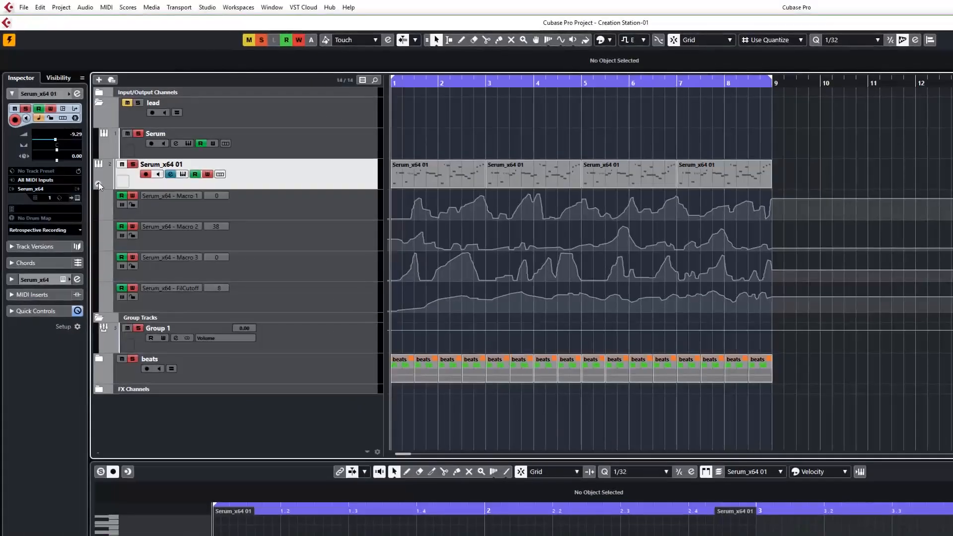
click(98, 184)
click(100, 195)
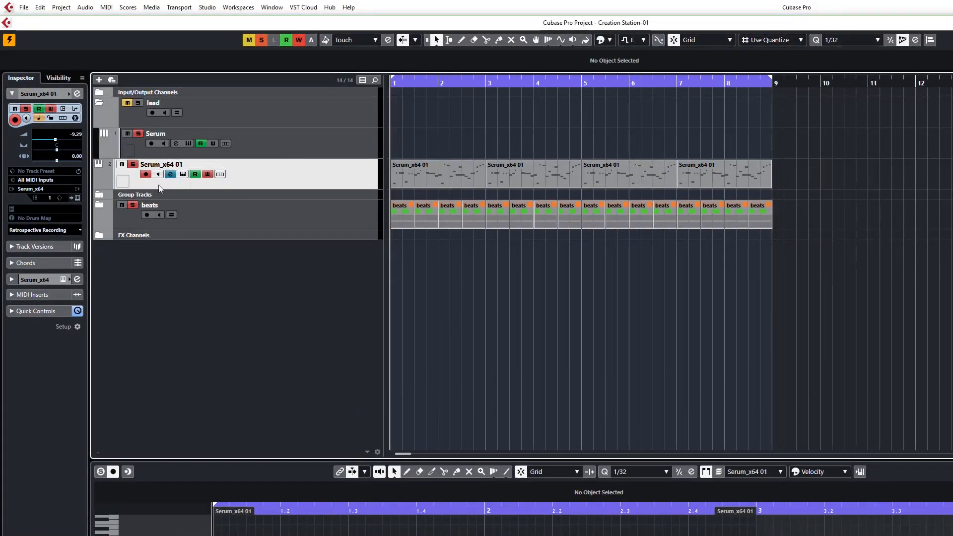